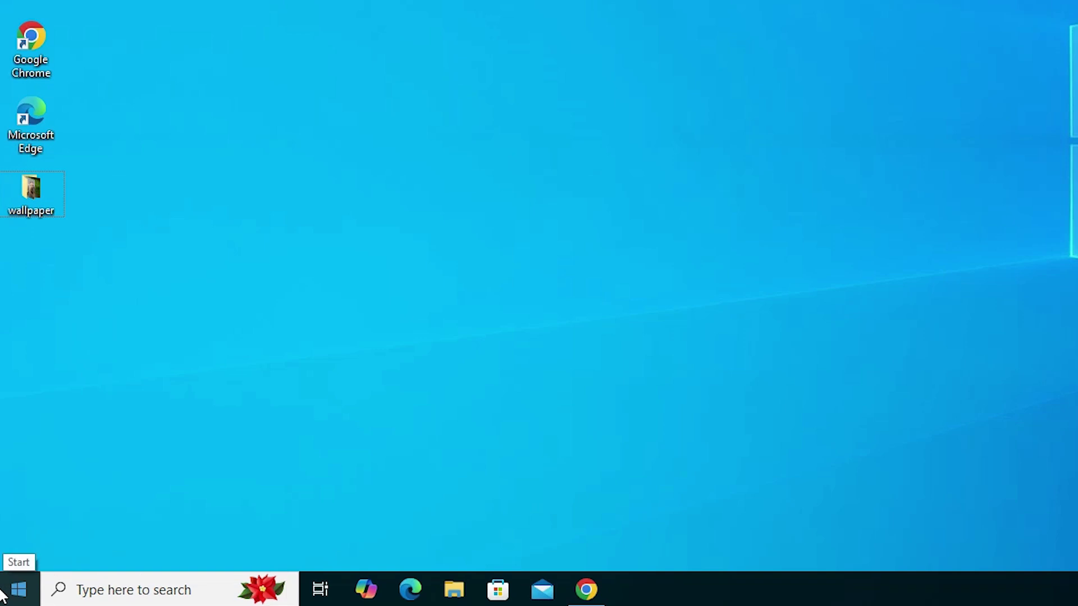
Step: Open Device Manager and expand the Network adapters category
{"action": "right_click", "coordinate": [5, 595]}
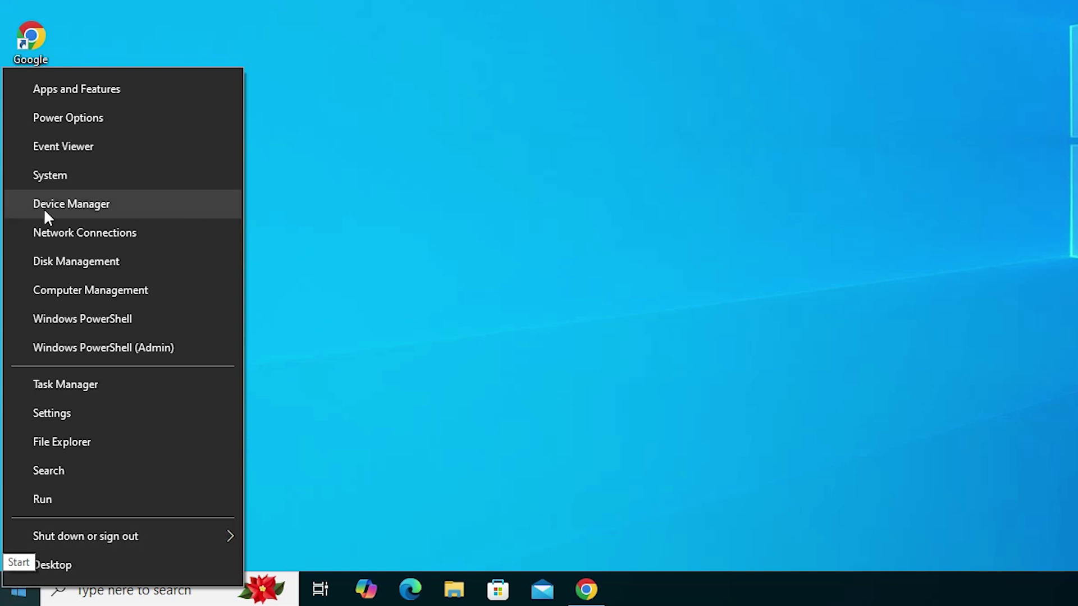
{"action": "left_click", "coordinate": [106, 205]}
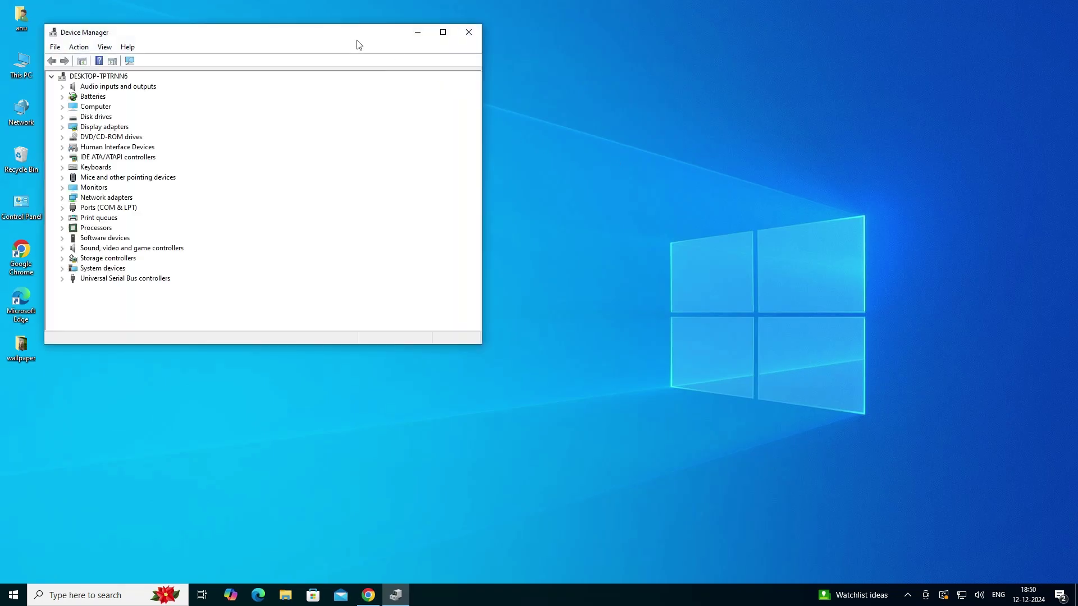
{"action": "left_click_drag", "start_coordinate": [356, 43], "coordinate": [593, 103]}
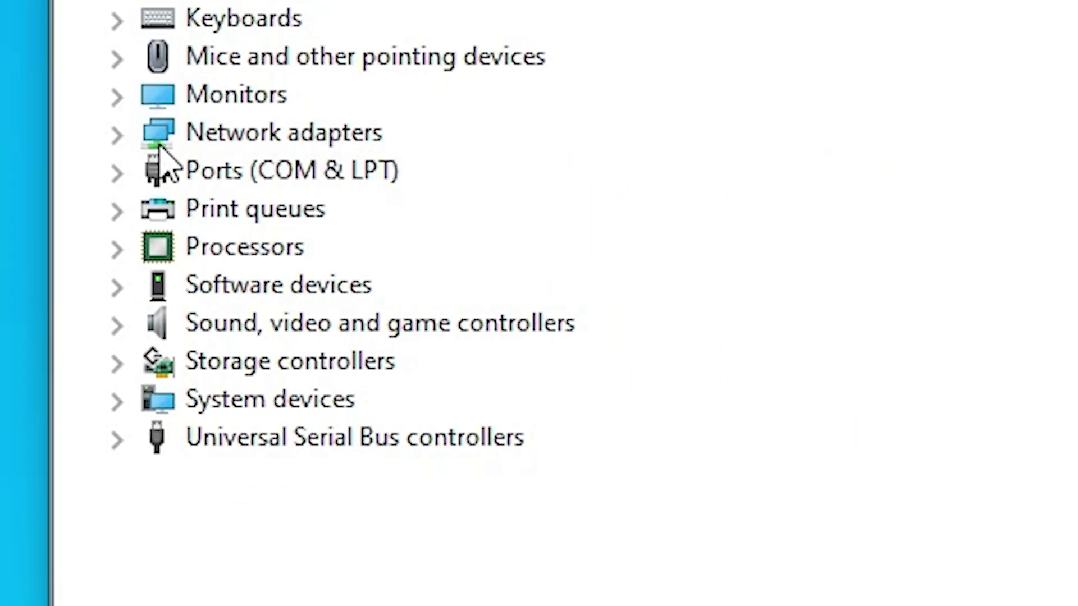
{"action": "left_click", "coordinate": [117, 148]}
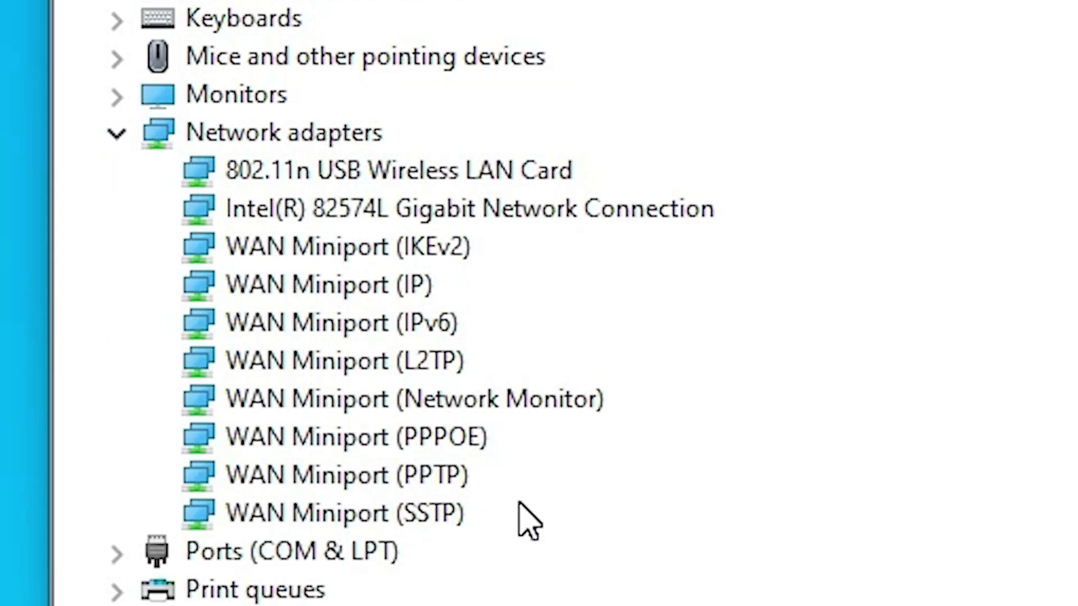
Step: Search automatically for an updated driver for the 802.11n USB Wireless LAN Card and close the update wizard
{"action": "left_click", "coordinate": [383, 186]}
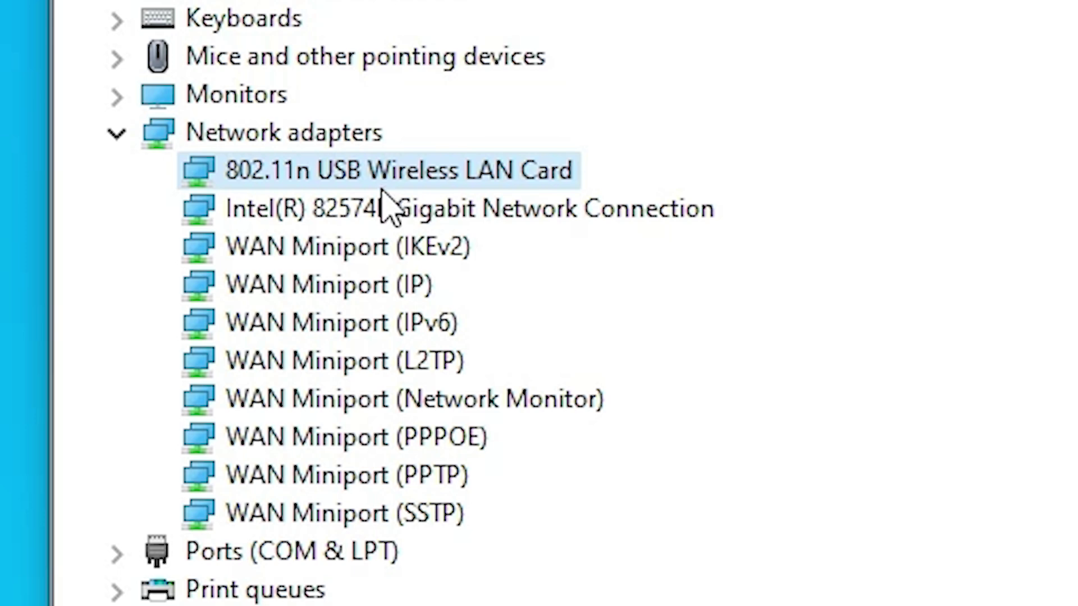
{"action": "right_click", "coordinate": [440, 171]}
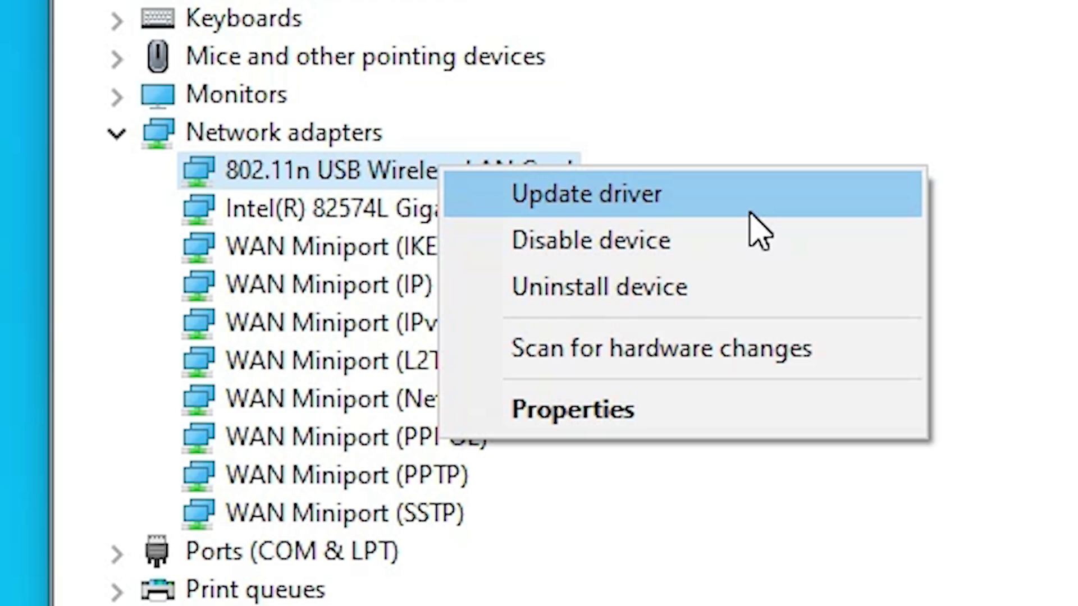
{"action": "left_click", "coordinate": [751, 212]}
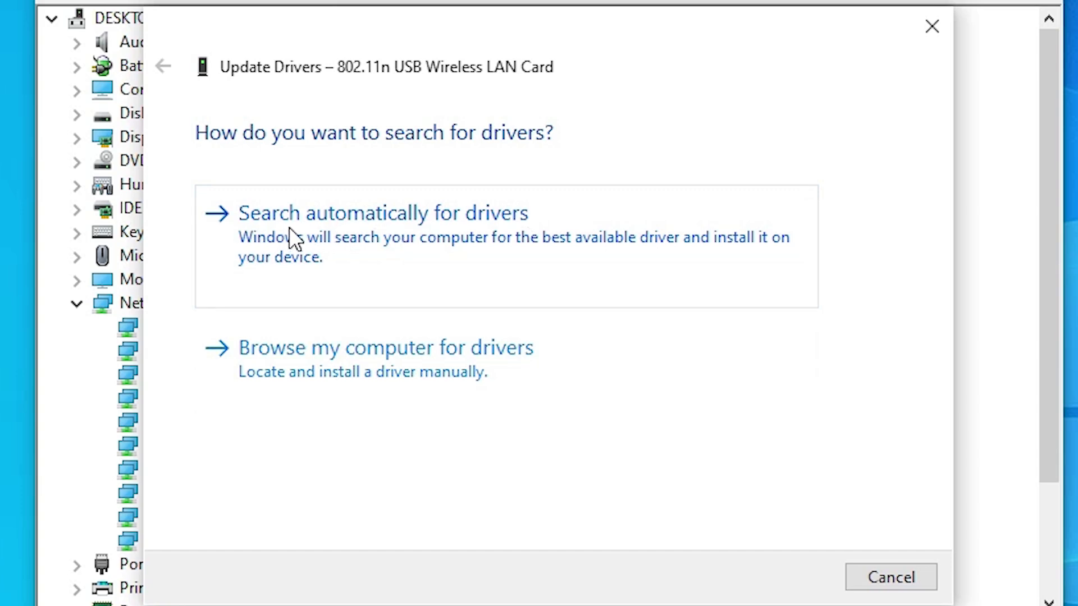
{"action": "left_click", "coordinate": [545, 215]}
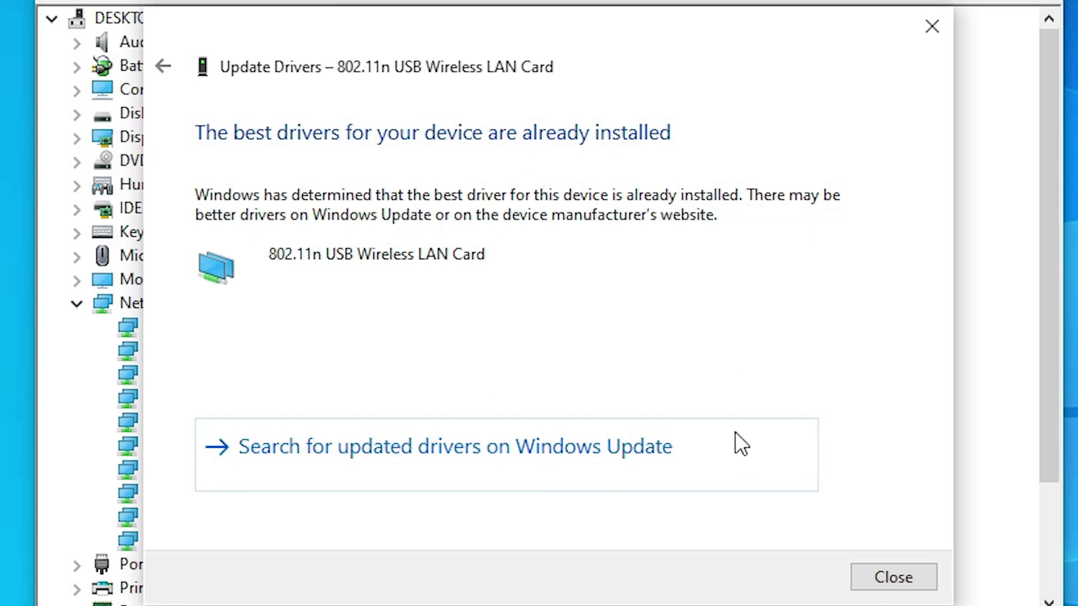
{"action": "left_click", "coordinate": [921, 581]}
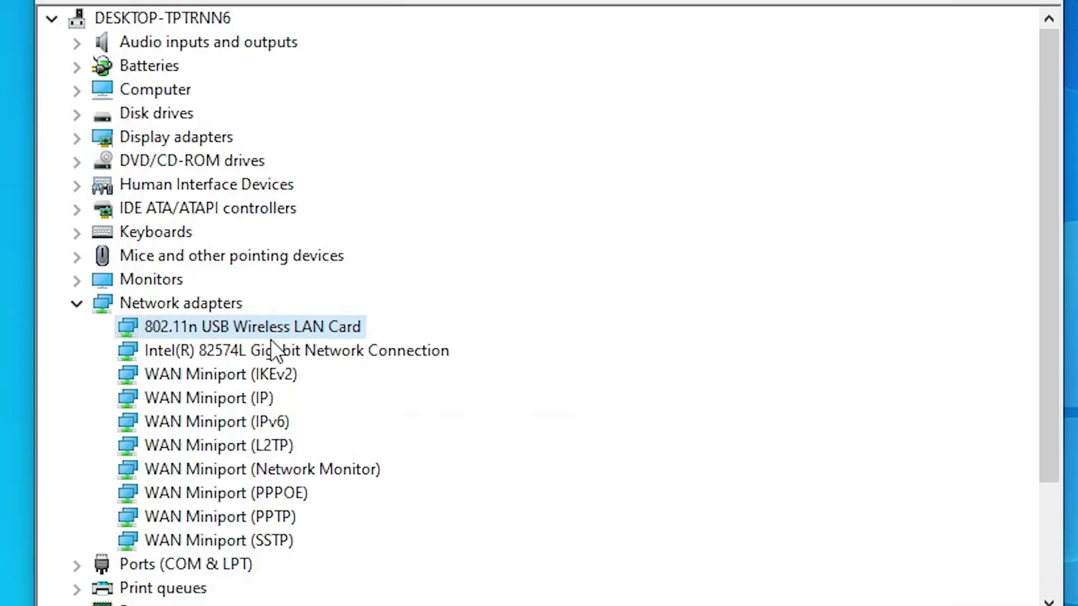
Step: Install the Microsoft version of the 802.11n USB Wireless LAN Card driver from the list of available drivers on the computer
{"action": "right_click", "coordinate": [323, 328]}
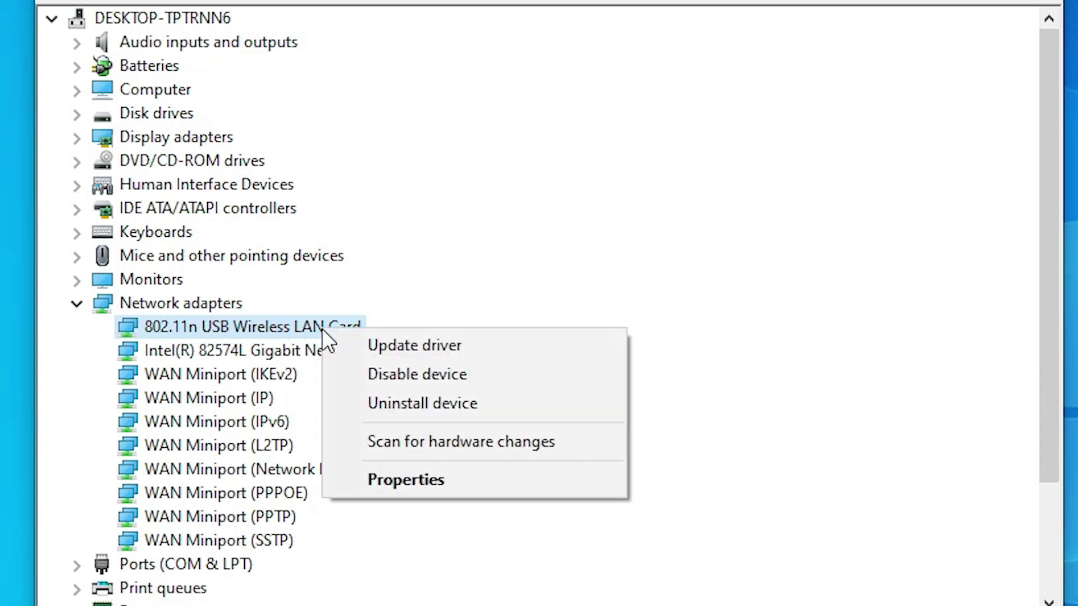
{"action": "left_click", "coordinate": [382, 345]}
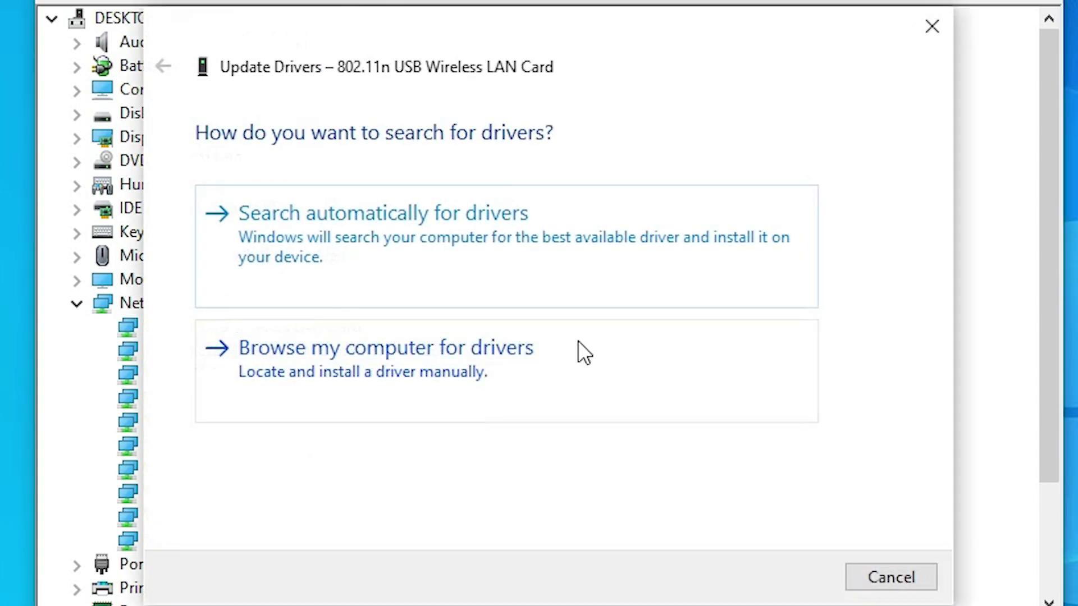
{"action": "left_click", "coordinate": [428, 354]}
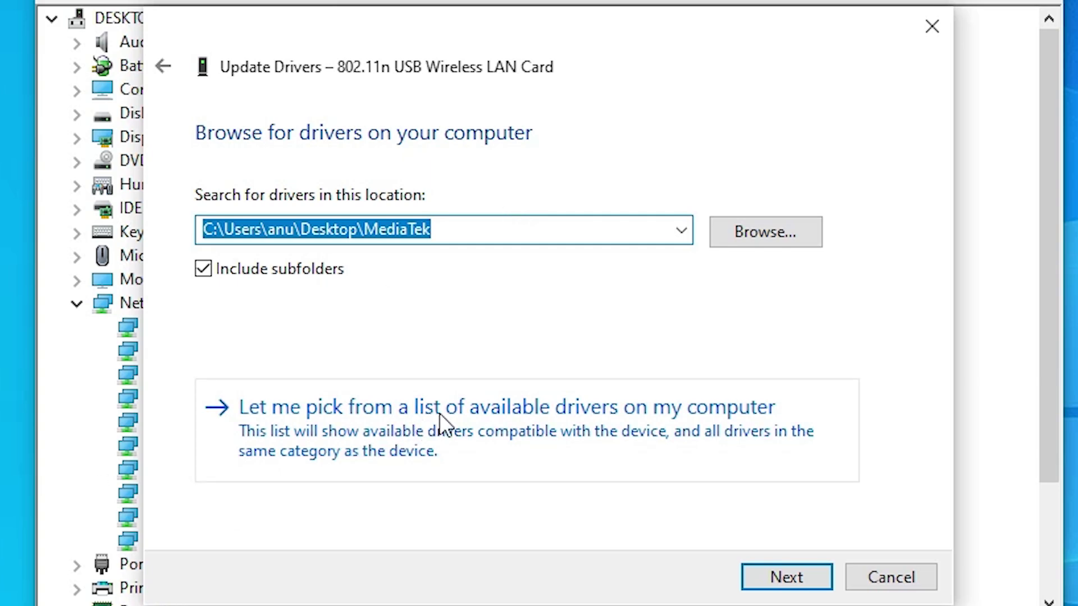
{"action": "left_click", "coordinate": [647, 413]}
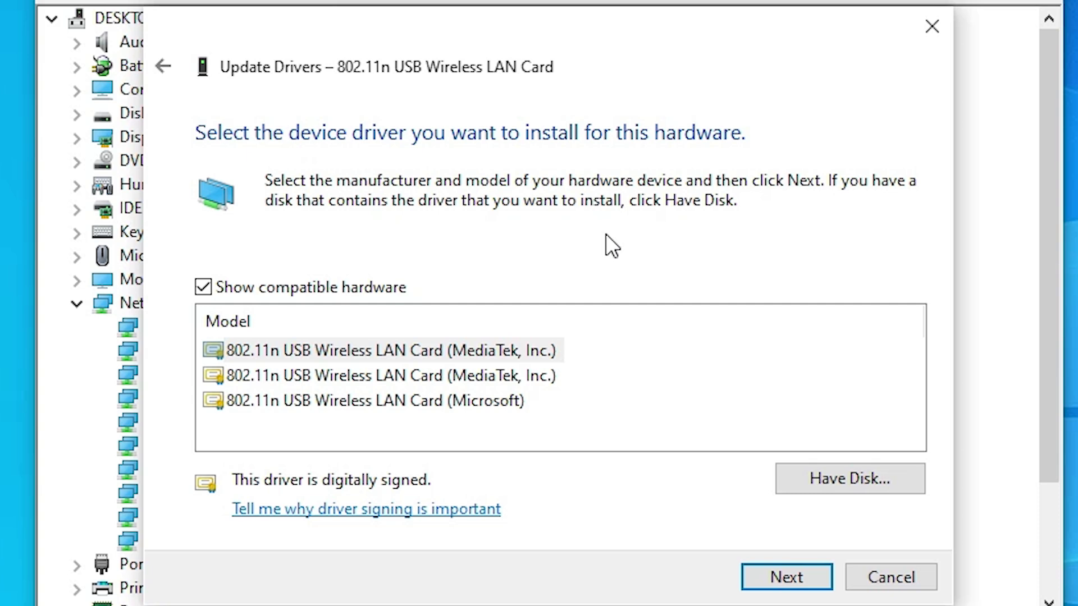
{"action": "left_click", "coordinate": [470, 391]}
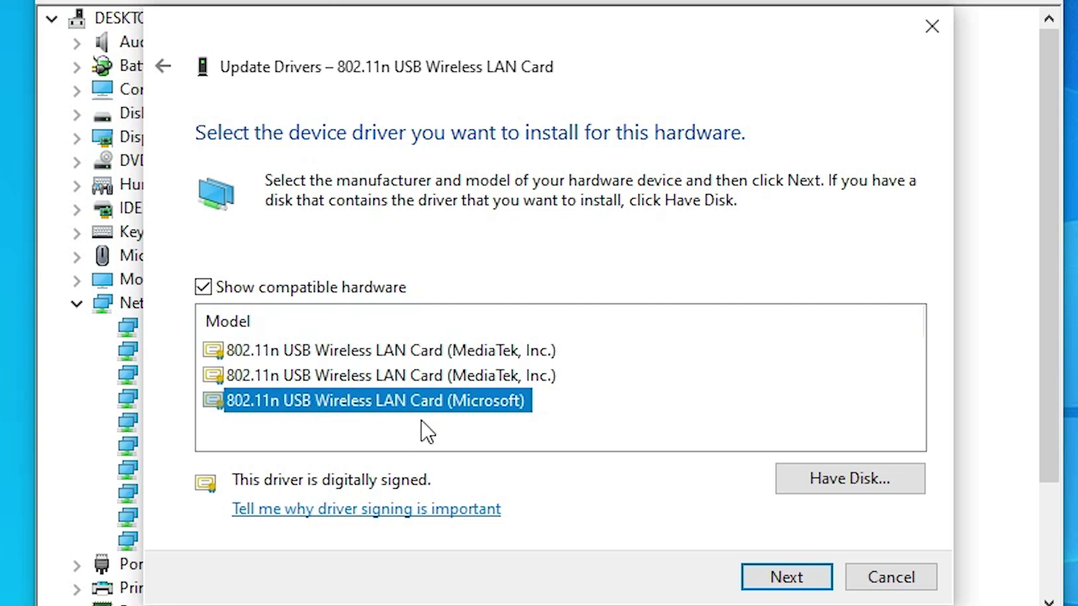
{"action": "left_click", "coordinate": [784, 577]}
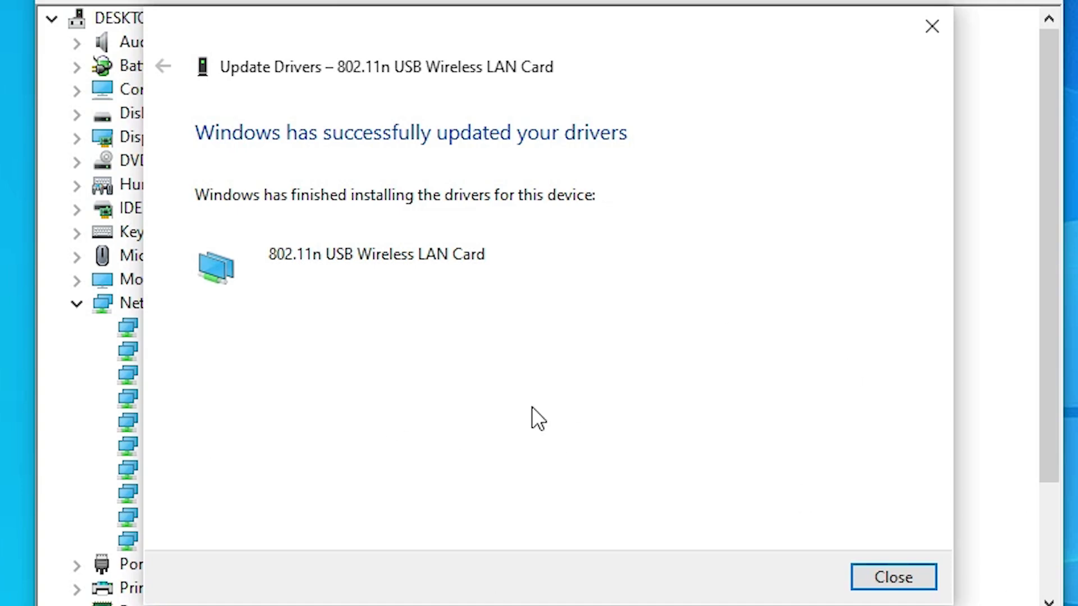
{"action": "left_click", "coordinate": [893, 576]}
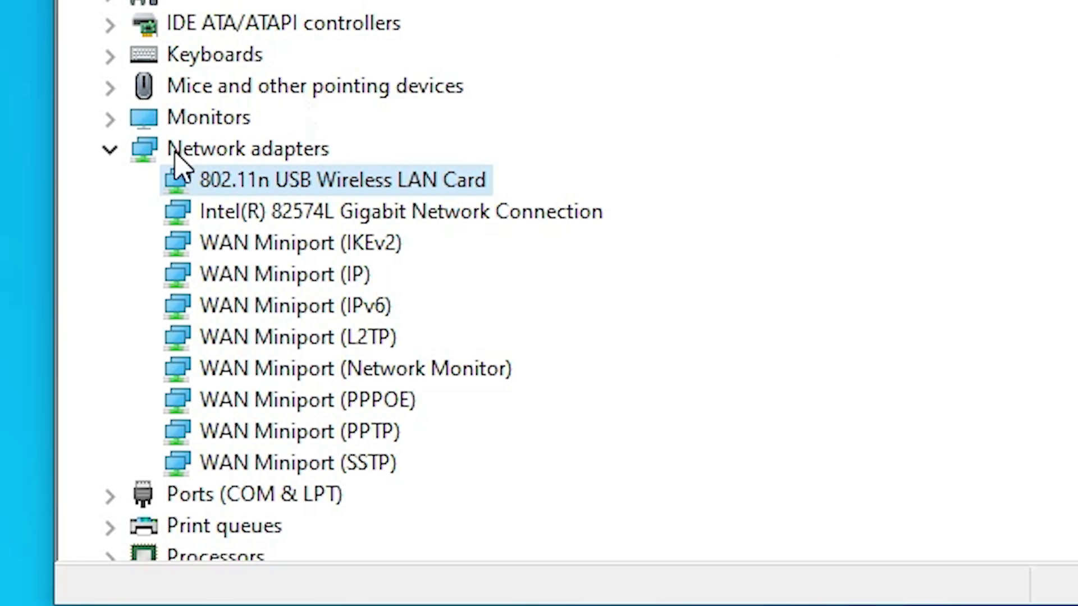
{"action": "right_click", "coordinate": [279, 181]}
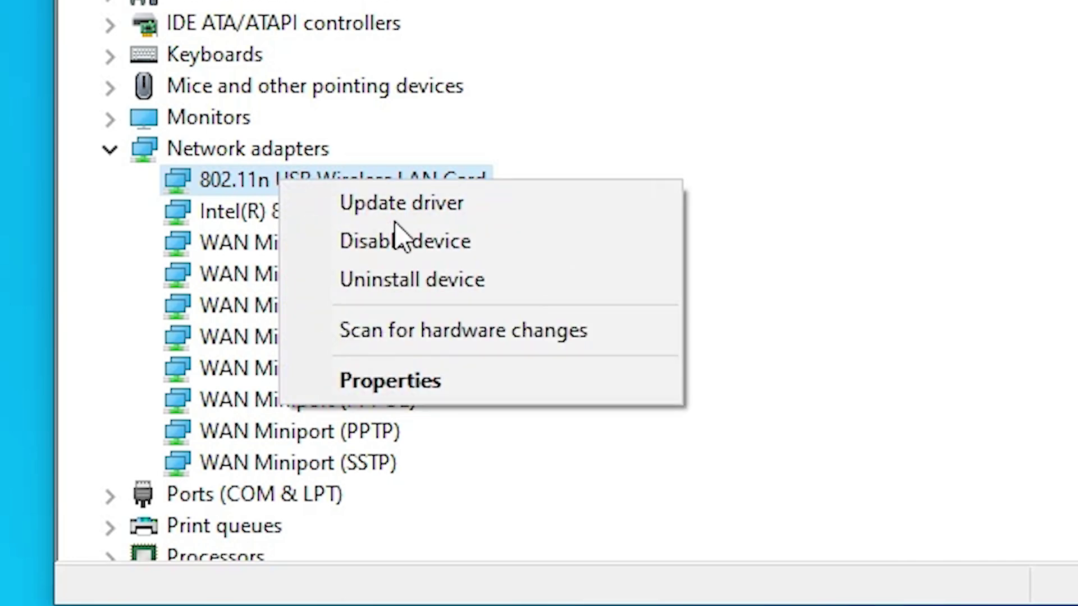
{"action": "left_click", "coordinate": [465, 283]}
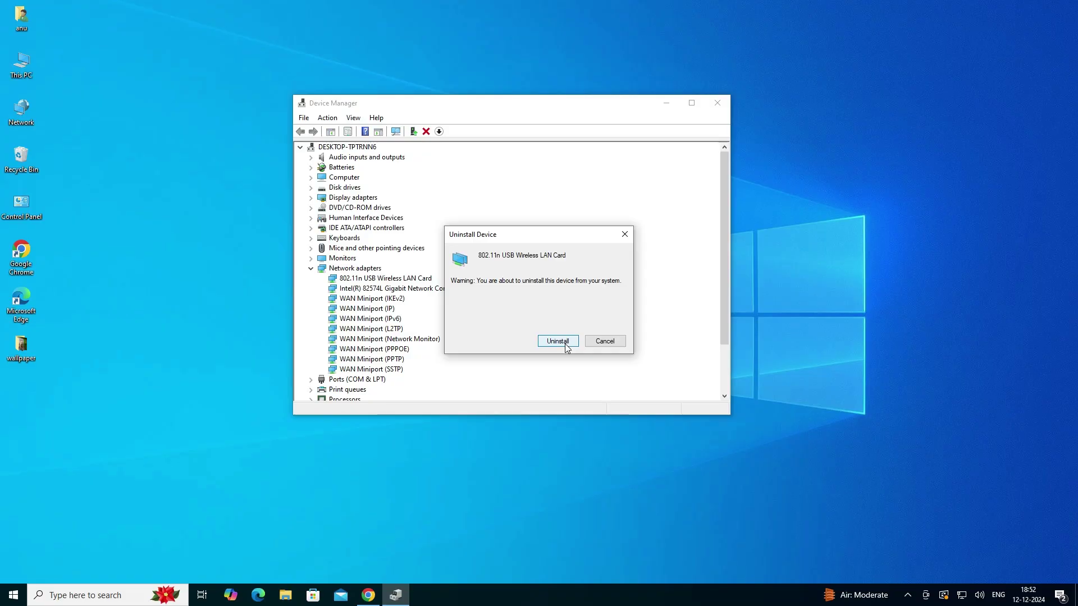
{"action": "left_click", "coordinate": [605, 342]}
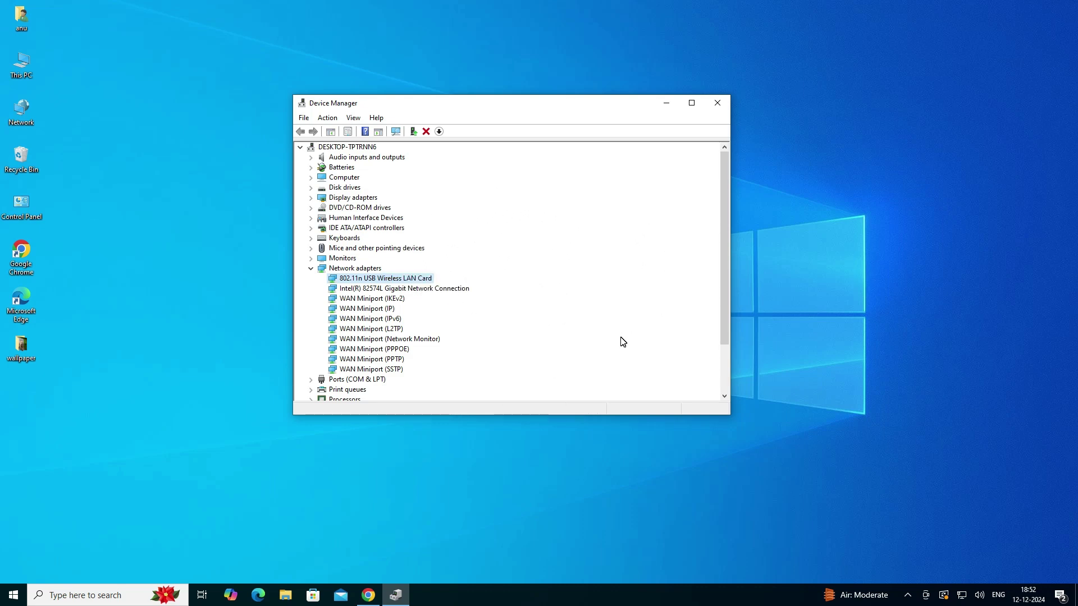
Step: Close and reopen Device Manager, with the Network adapters category expanded
{"action": "left_click", "coordinate": [715, 106]}
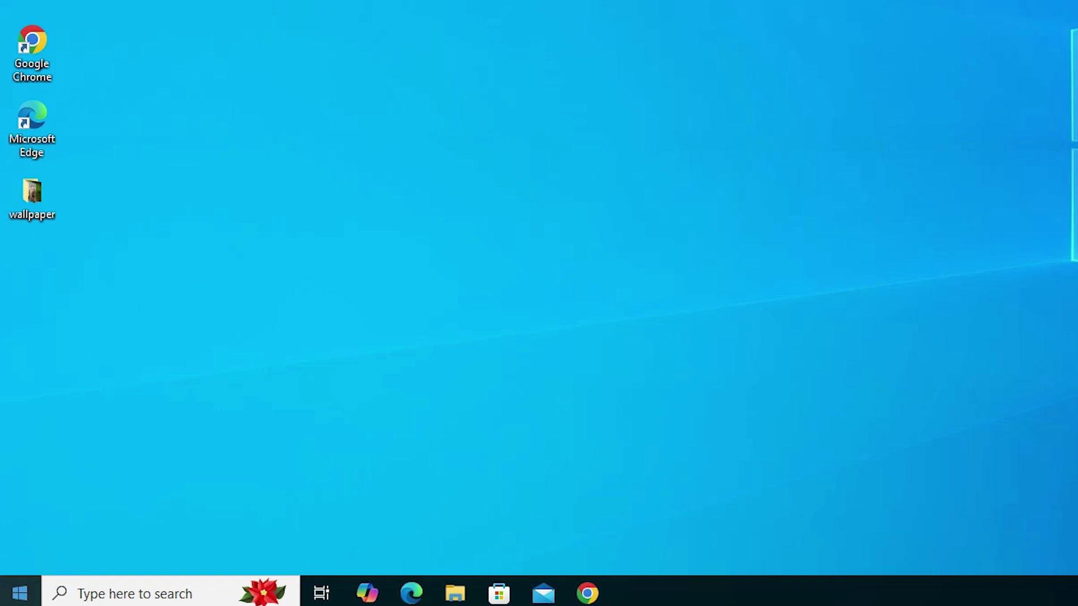
{"action": "right_click", "coordinate": [23, 596]}
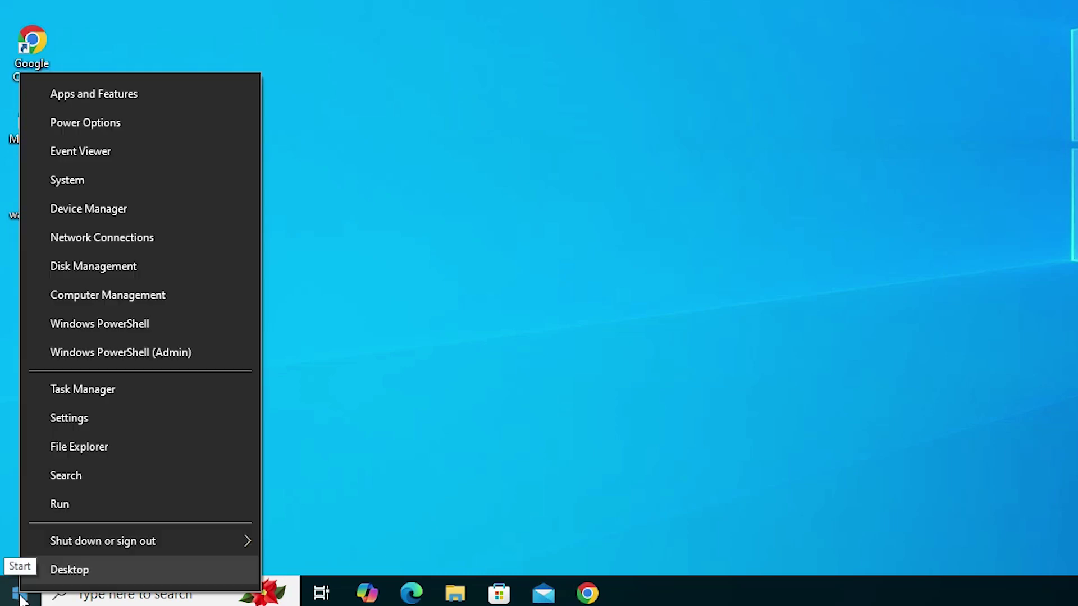
{"action": "left_click", "coordinate": [45, 207]}
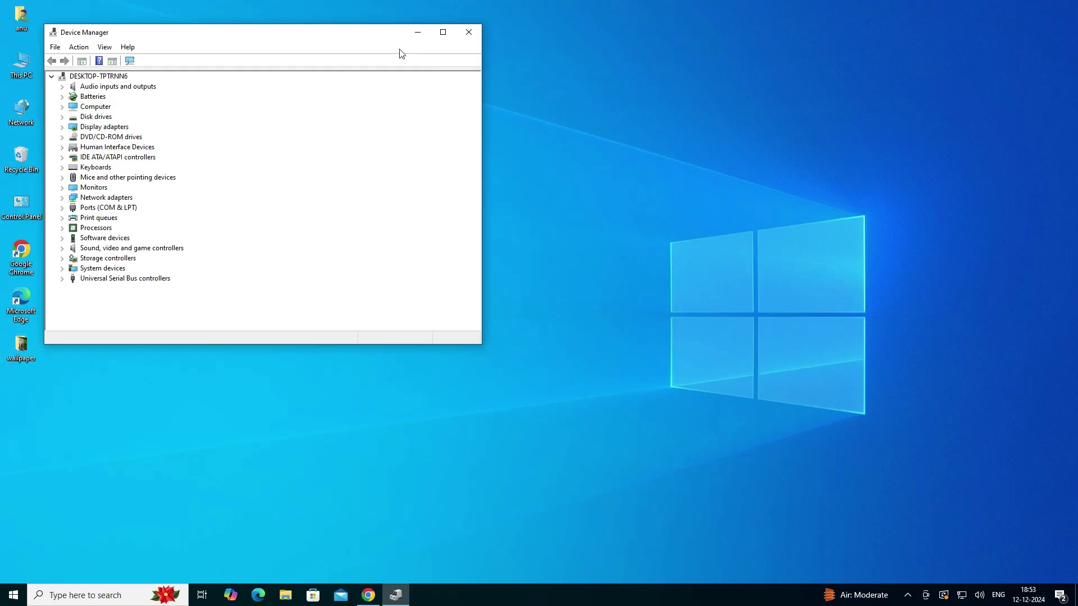
{"action": "left_click_drag", "start_coordinate": [369, 34], "coordinate": [614, 120]}
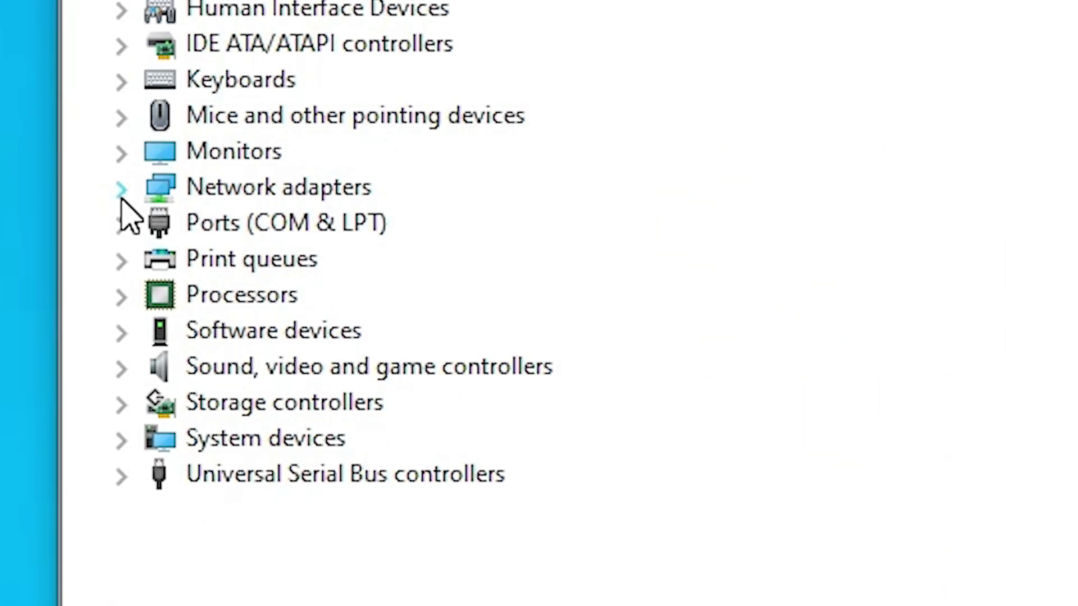
{"action": "left_click", "coordinate": [122, 196]}
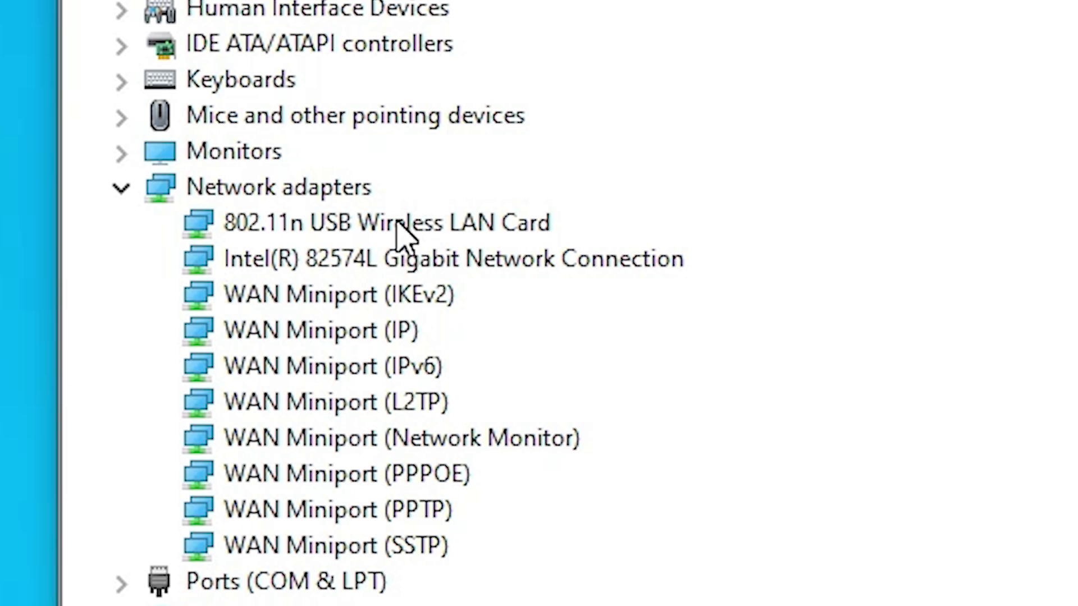
Step: Show the Hardware IDs property in the details of the 802.11n USB Wireless LAN Card
{"action": "left_click", "coordinate": [398, 223]}
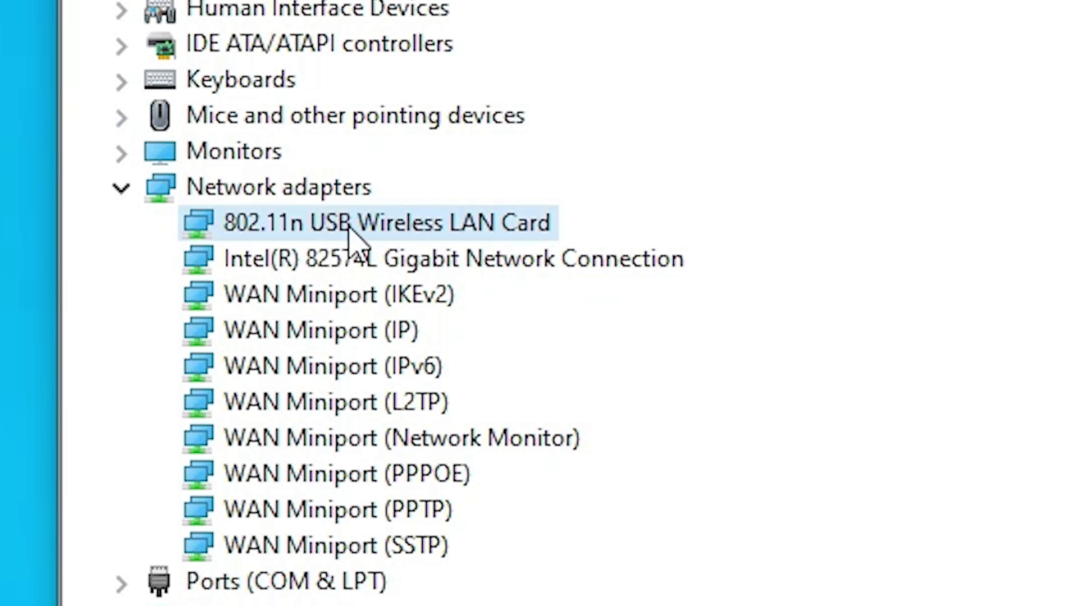
{"action": "right_click", "coordinate": [411, 224]}
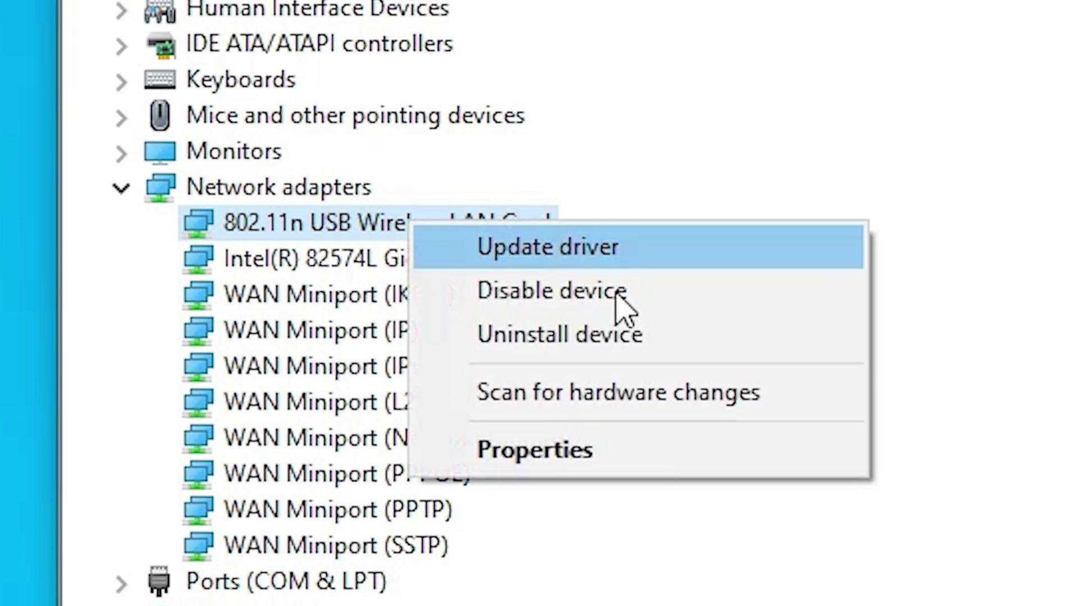
{"action": "left_click", "coordinate": [598, 443]}
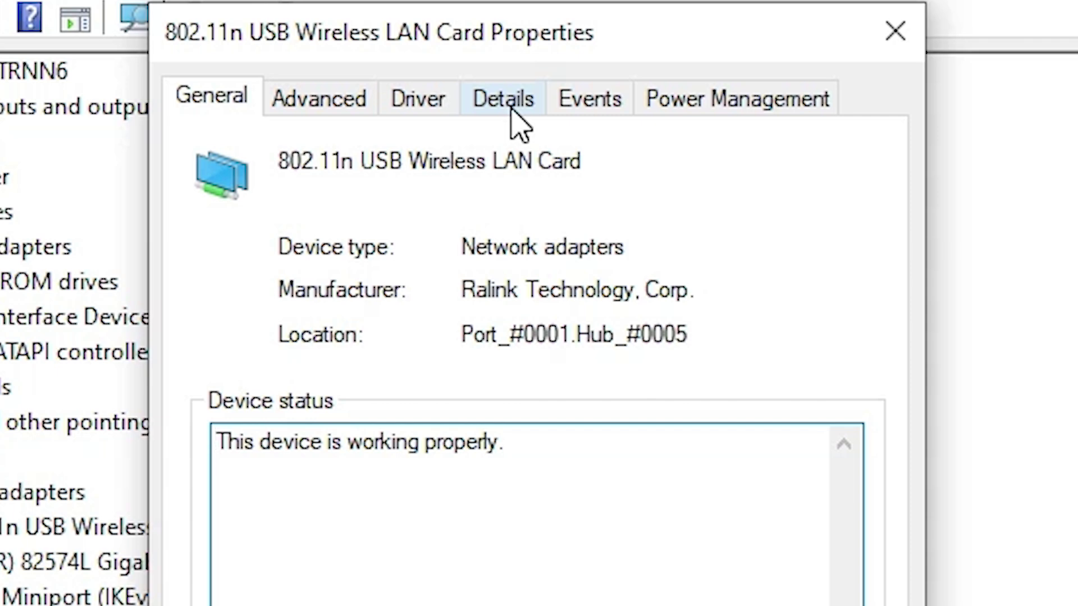
{"action": "left_click", "coordinate": [510, 110]}
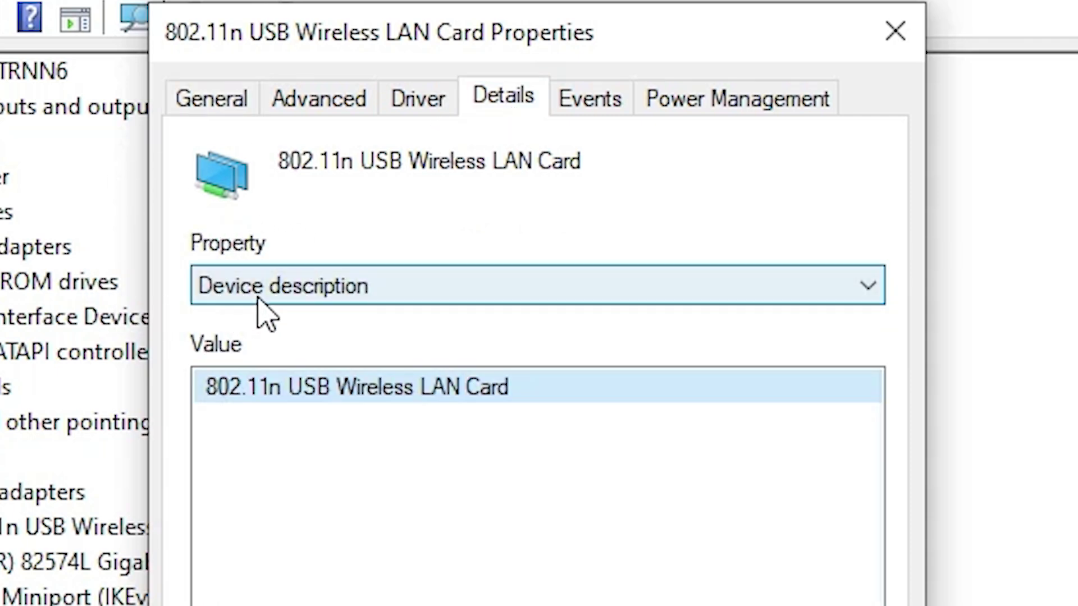
{"action": "left_click", "coordinate": [433, 297]}
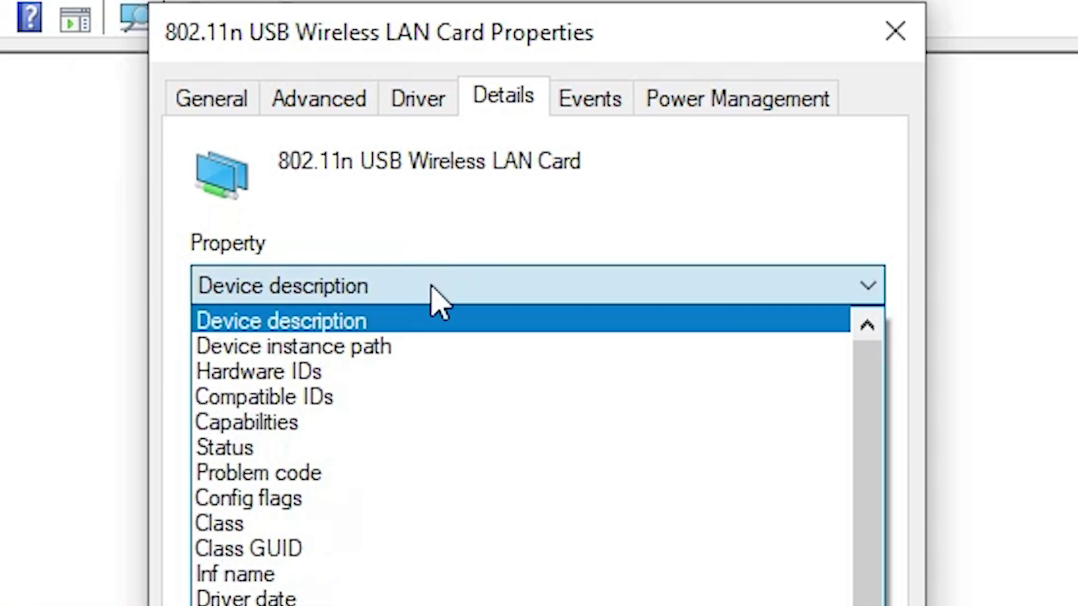
{"action": "left_click", "coordinate": [337, 373]}
{"action": "left_click", "coordinate": [336, 382]}
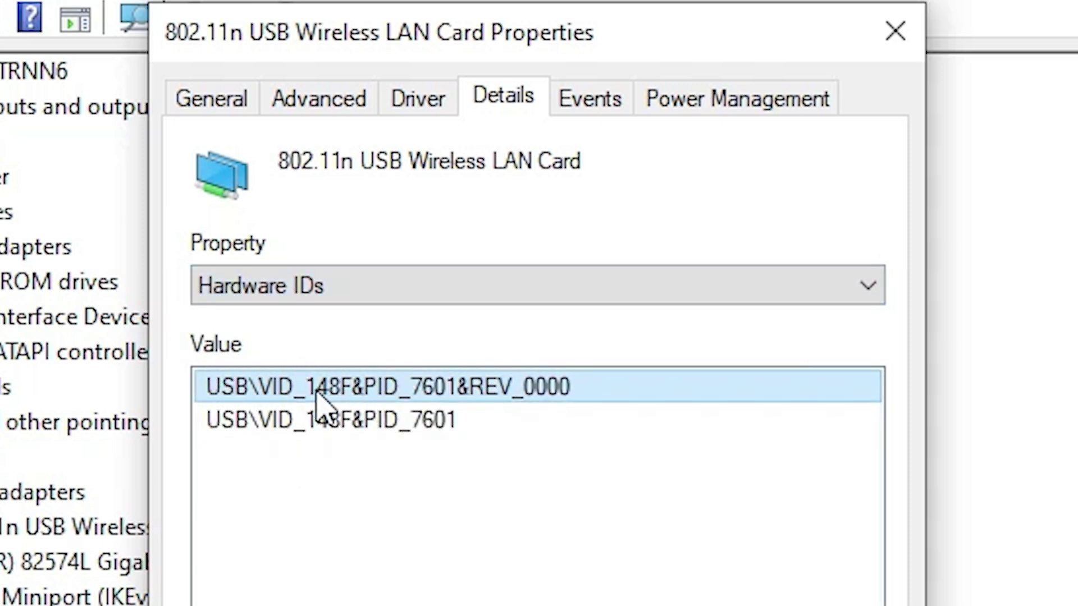
Step: Copy the hardware ID USB\VID_148F&PID_7601&REV_0000, and close the adapter's properties and Device Manager
{"action": "right_click", "coordinate": [266, 390]}
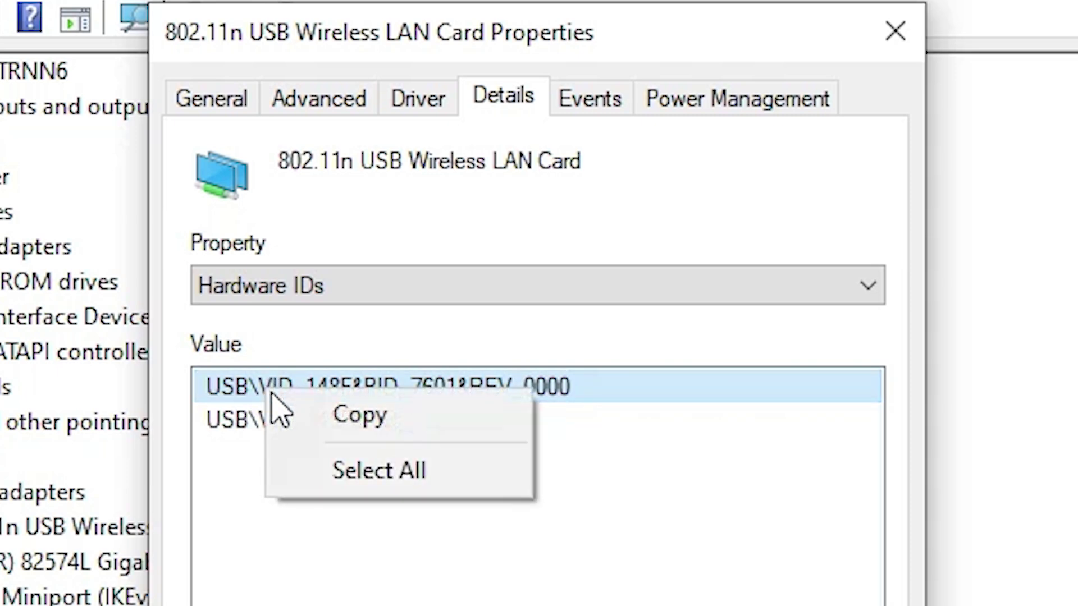
{"action": "left_click", "coordinate": [424, 412]}
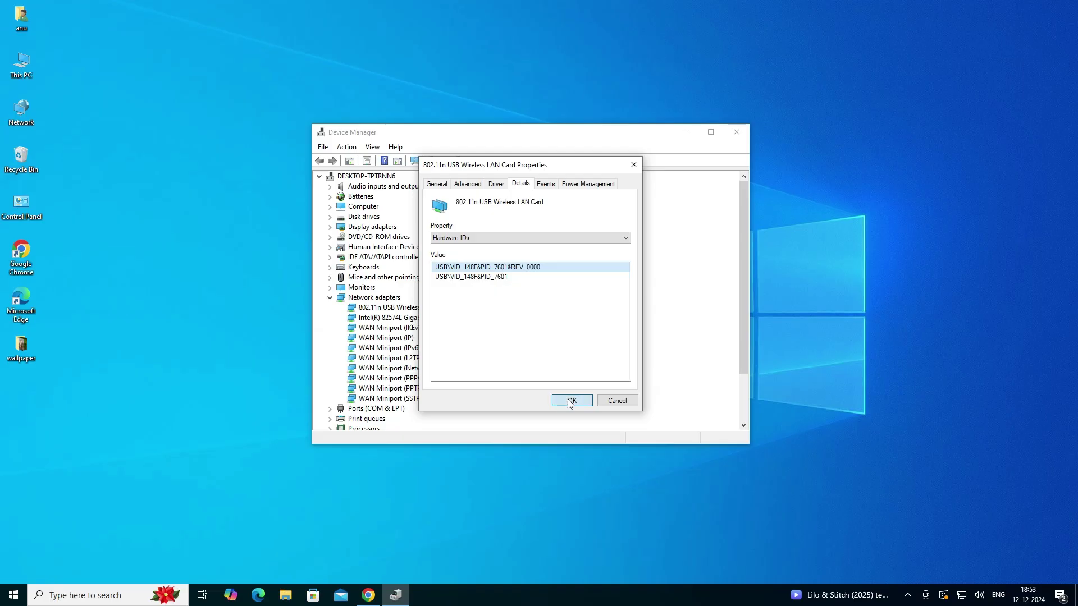
{"action": "left_click", "coordinate": [570, 400]}
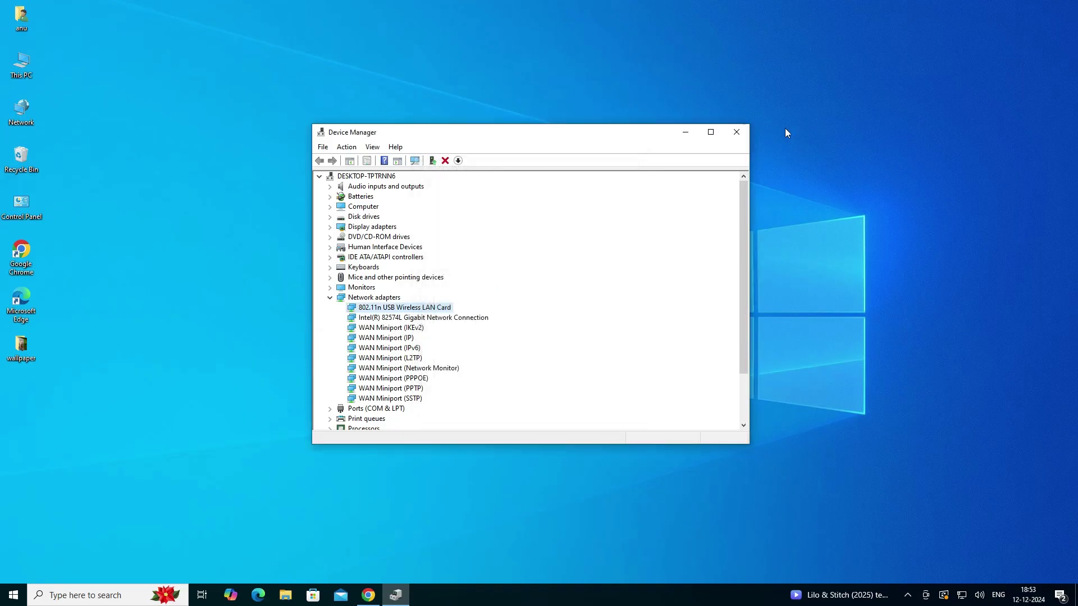
{"action": "left_click", "coordinate": [737, 132]}
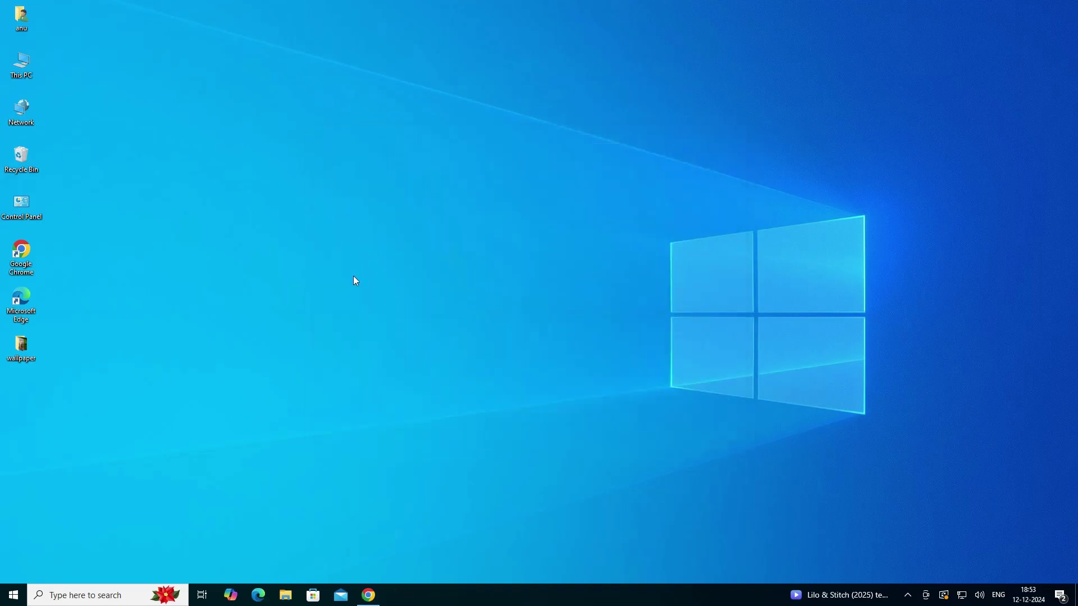
Step: Create a new text document on the desktop and open it in Notepad
{"action": "right_click", "coordinate": [353, 281]}
{"action": "mouse_move", "coordinate": [210, 339]}
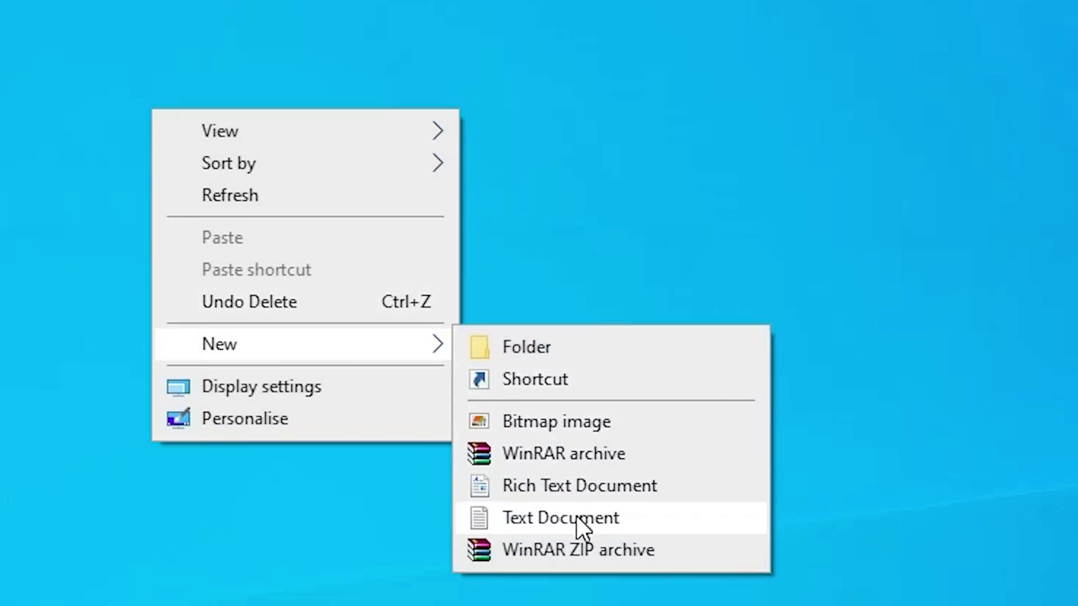
{"action": "left_click", "coordinate": [577, 516]}
{"action": "left_click", "coordinate": [500, 204]}
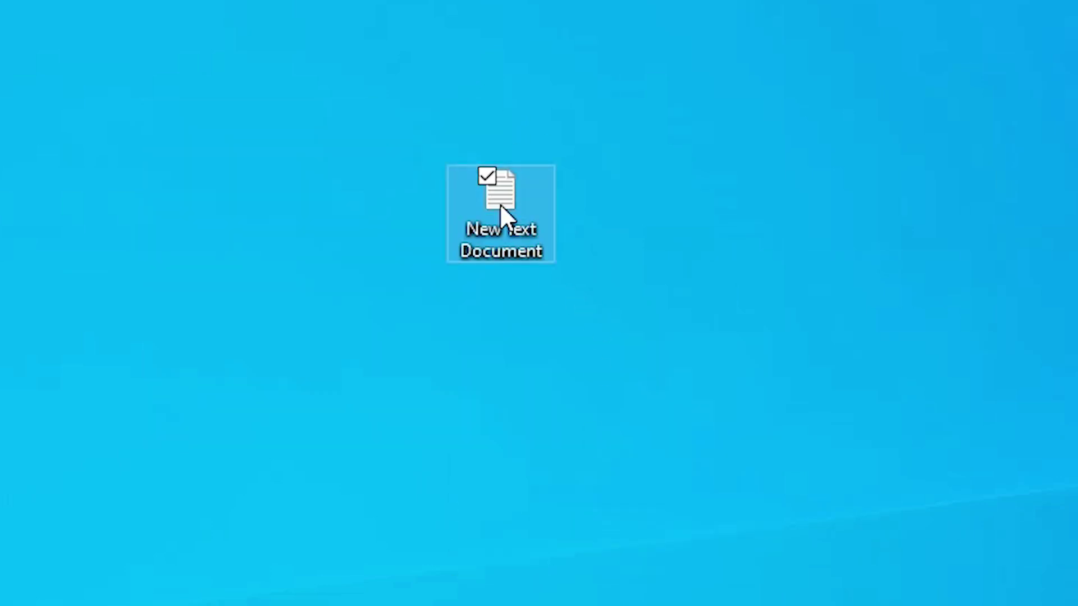
{"action": "double_click", "coordinate": [500, 204]}
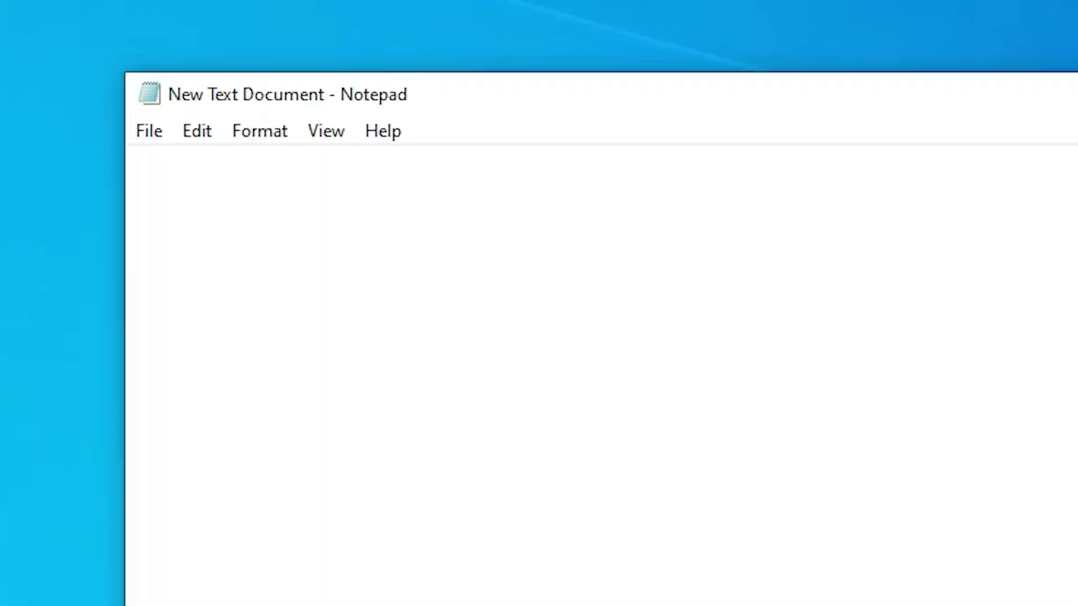
Step: Paste the hardware ID USB\VID_148F&PID_7601&REV_0000 into the document, insert three blank lines above it, and save the file
{"action": "key", "text": "ctrl+v"}
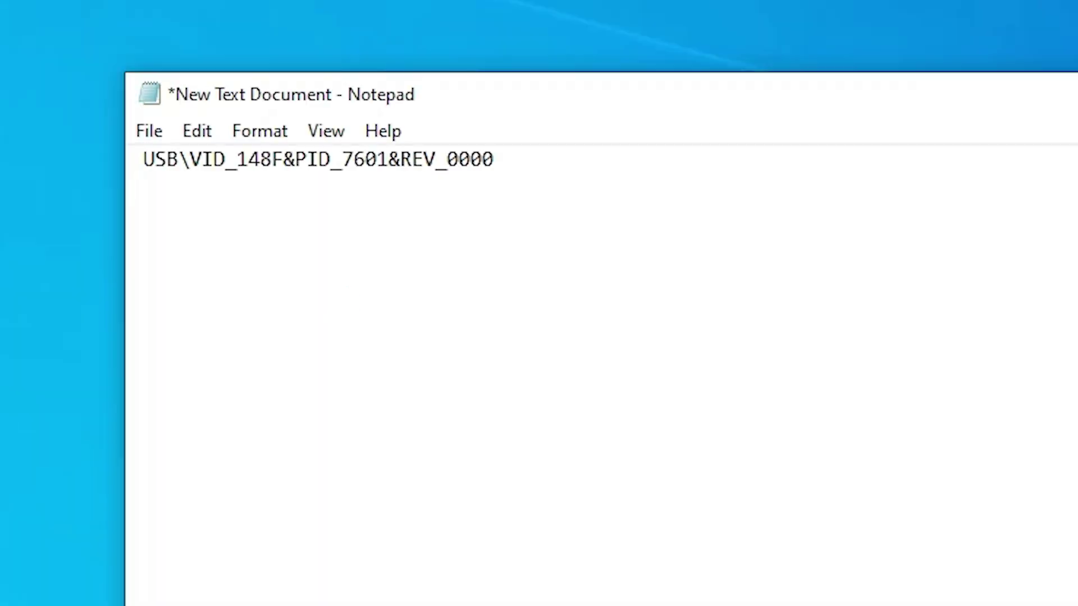
{"action": "left_click", "coordinate": [155, 159]}
{"action": "left_click", "coordinate": [144, 158]}
{"action": "key", "text": "Return"}
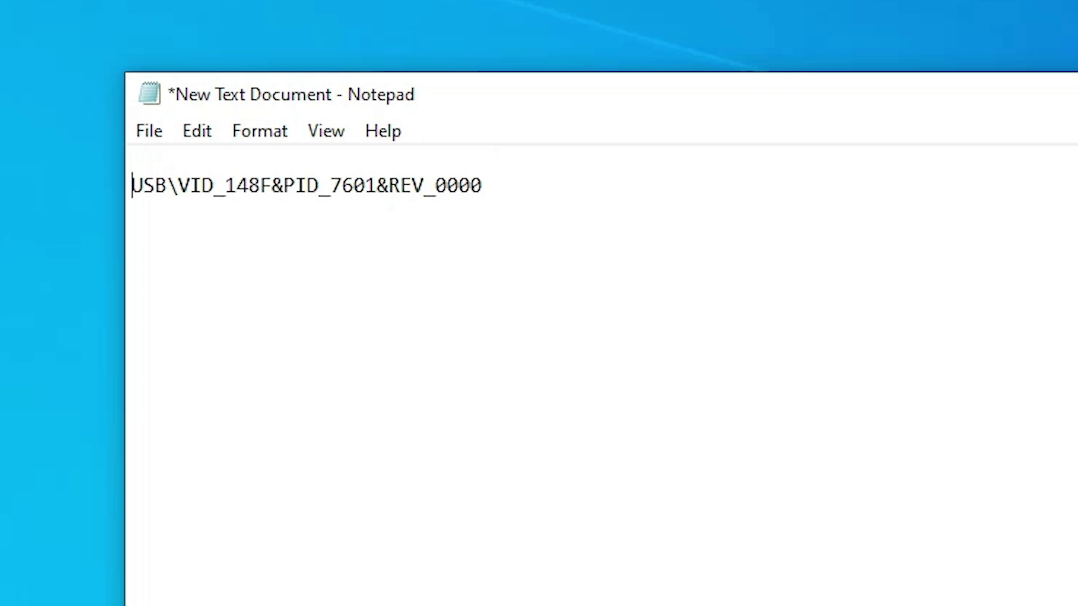
{"action": "key", "text": "Return"}
{"action": "key", "text": "Return"}
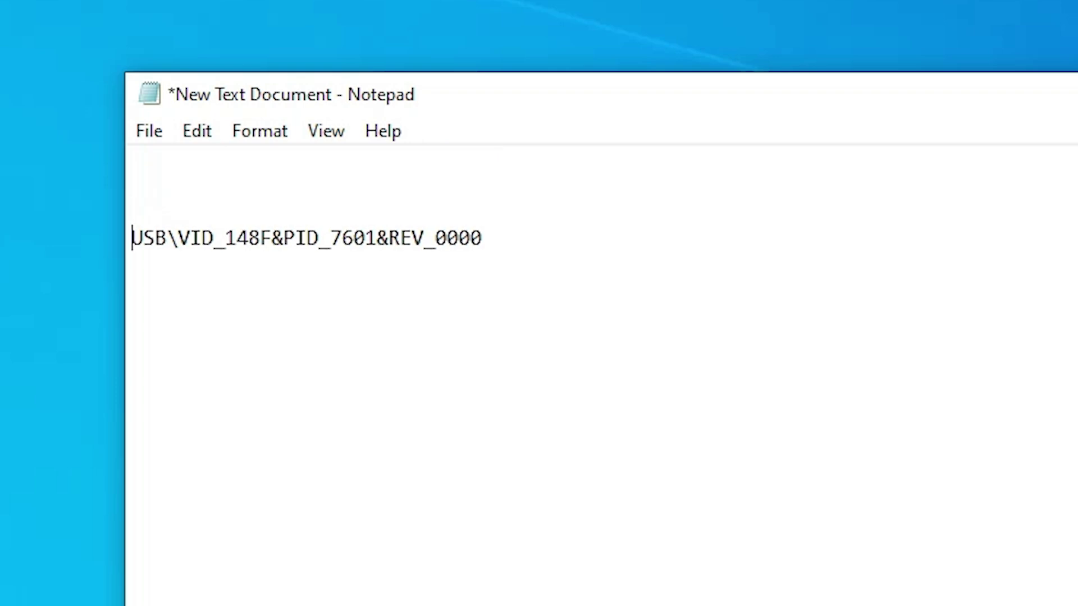
{"action": "left_click", "coordinate": [152, 128]}
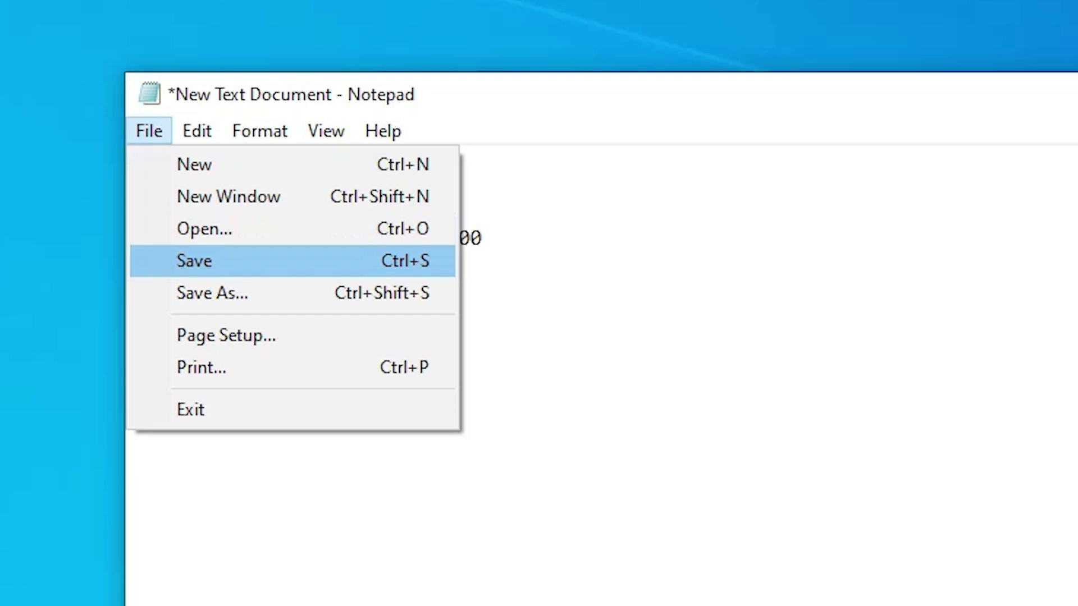
{"action": "left_click", "coordinate": [194, 261]}
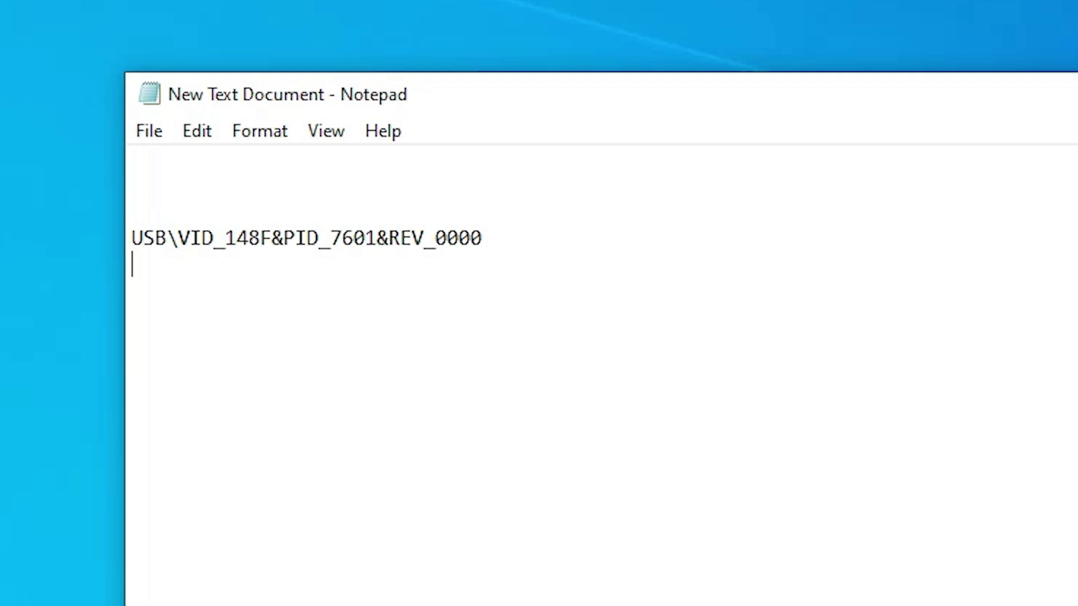
Step: Copy the hardware ID line from the text document and minimize its window to show the desktop
{"action": "left_click_drag", "start_coordinate": [482, 239], "coordinate": [111, 241]}
{"action": "key", "text": "super+c"}
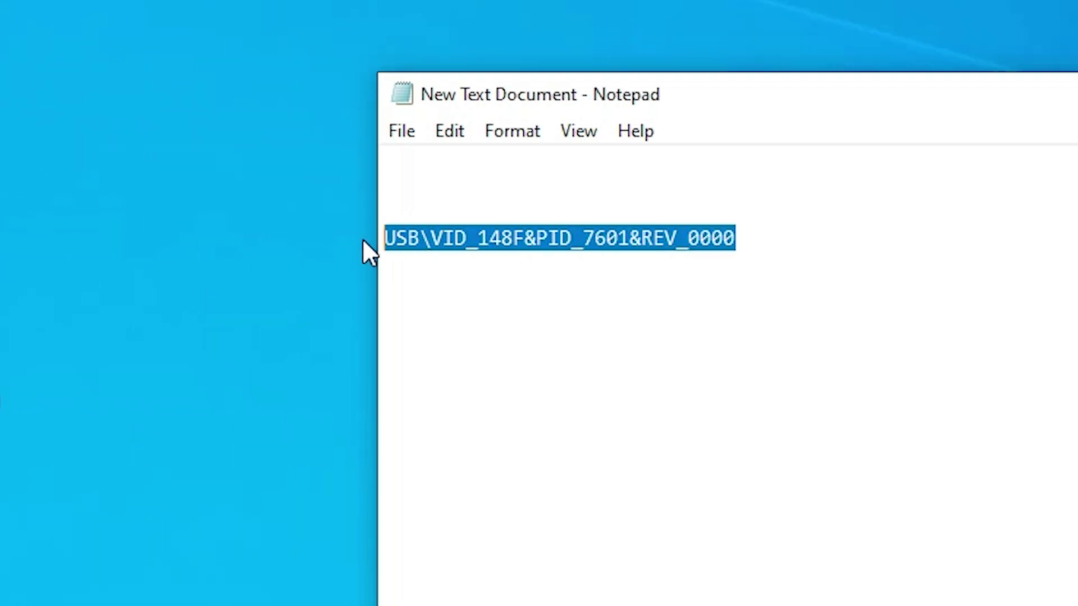
{"action": "right_click", "coordinate": [534, 248]}
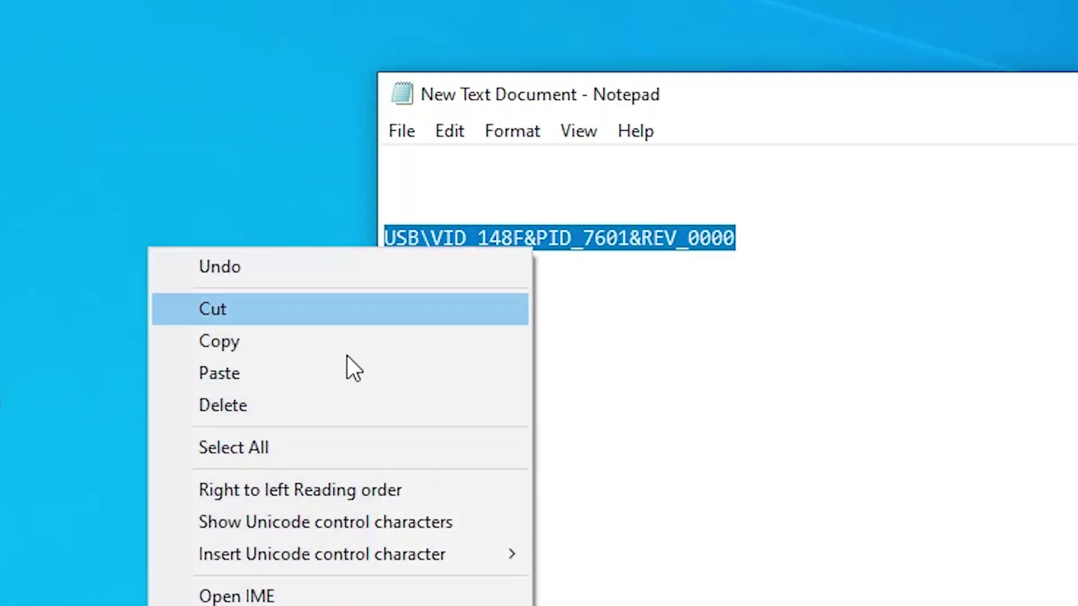
{"action": "left_click", "coordinate": [220, 348]}
{"action": "key", "text": "super+d"}
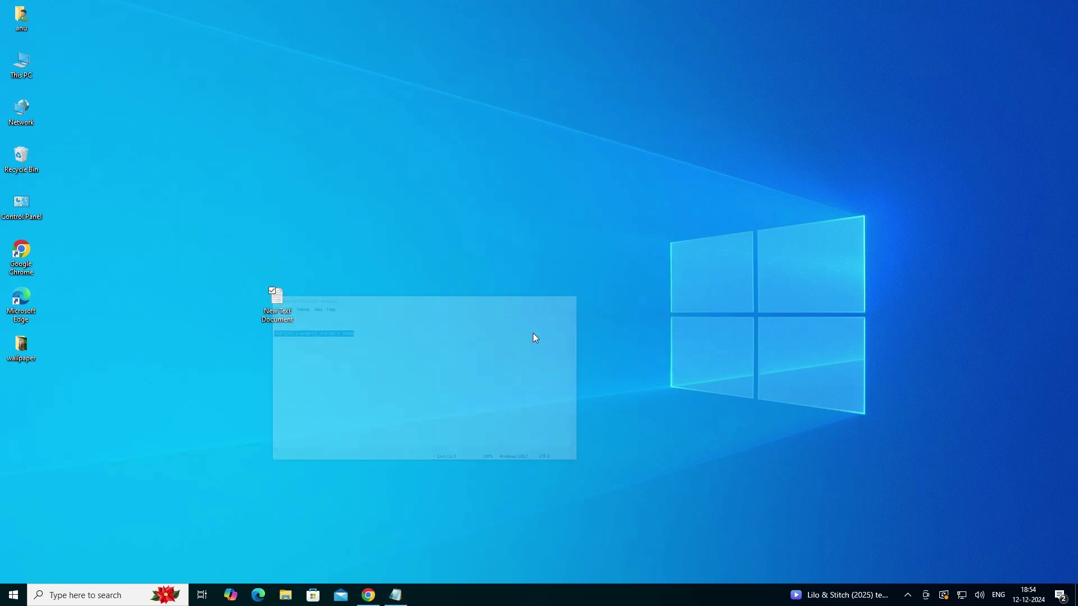
Step: Switch to Chrome and go back from the open driver page to the Google results for driverpack solution
{"action": "mouse_move", "coordinate": [370, 596]}
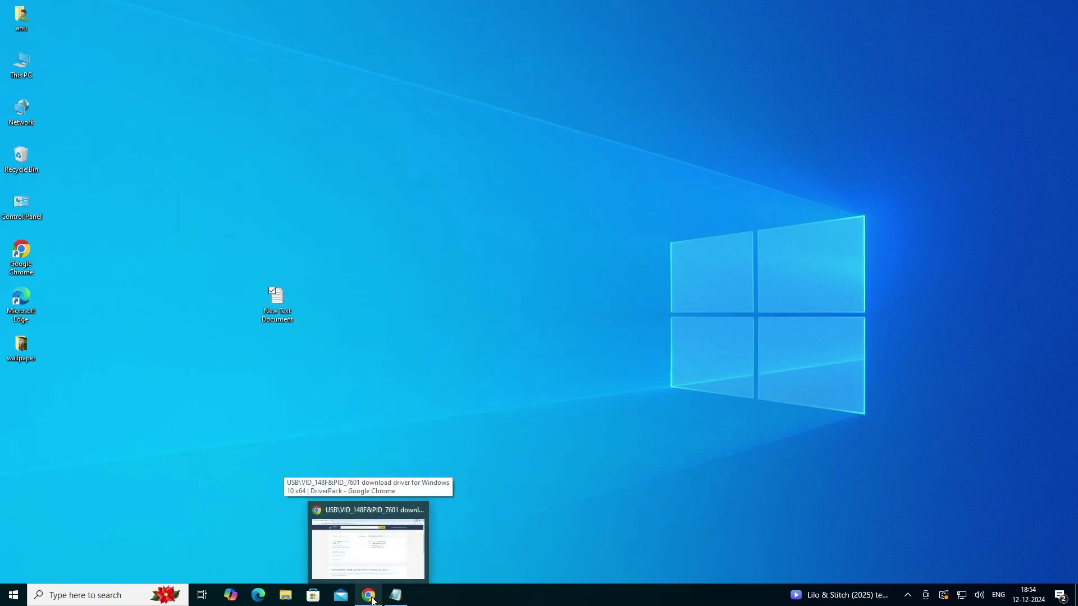
{"action": "left_click", "coordinate": [373, 600]}
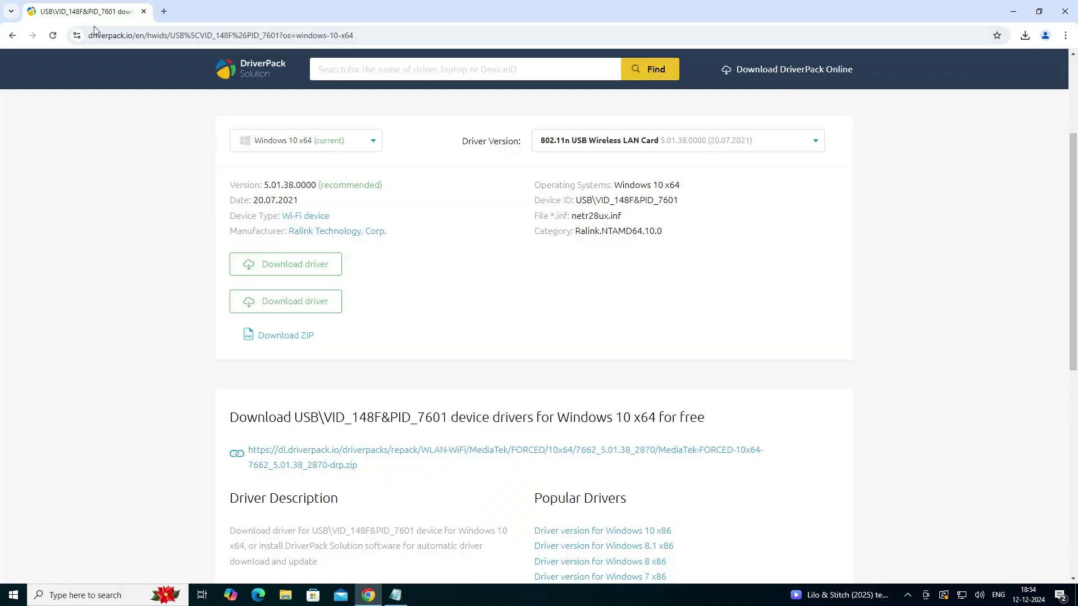
{"action": "left_click", "coordinate": [8, 37]}
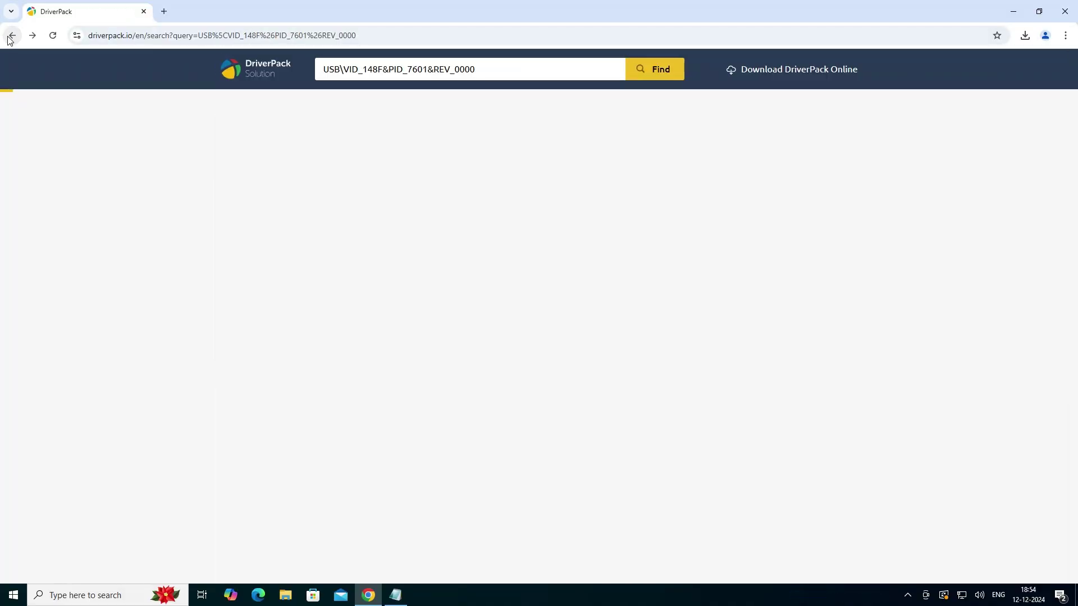
{"action": "left_click", "coordinate": [7, 37]}
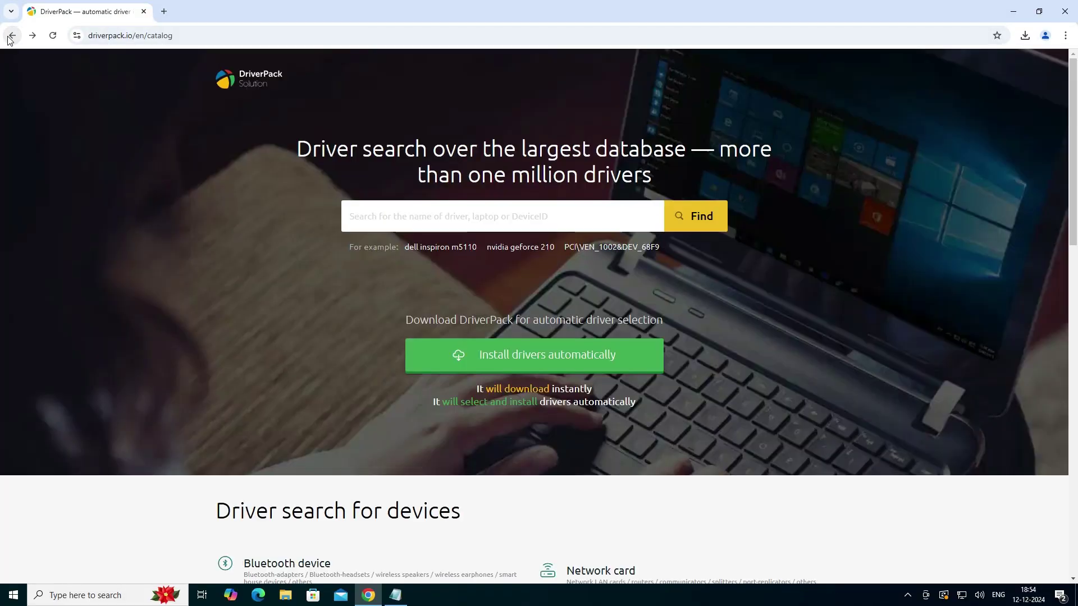
{"action": "left_click", "coordinate": [10, 36]}
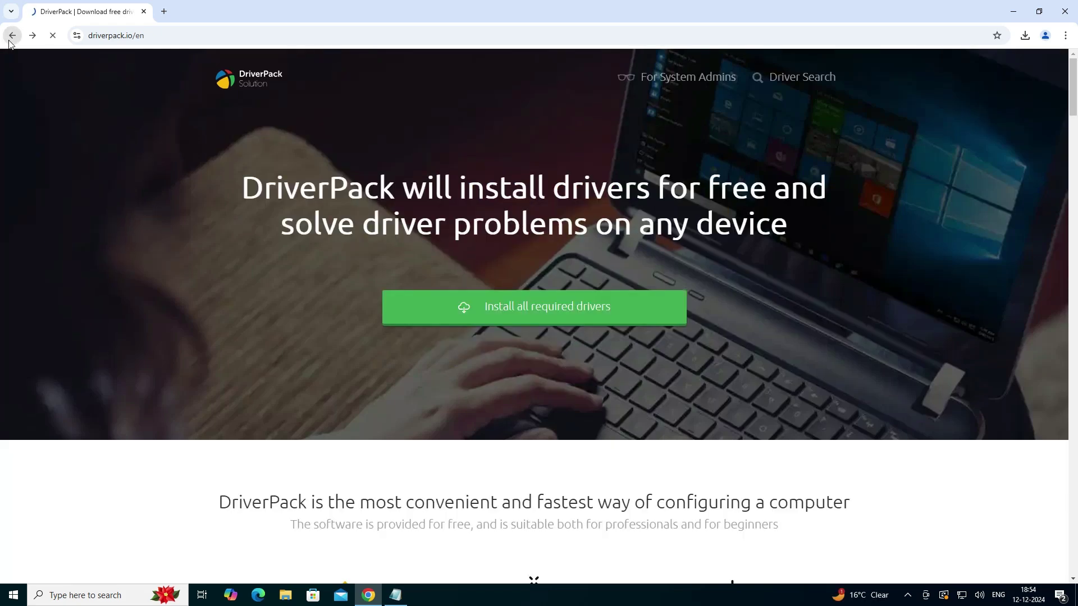
{"action": "left_click", "coordinate": [9, 37]}
Step: Search for driverpack solution from the Google home page and open the DriverPack website
{"action": "left_click", "coordinate": [74, 80]}
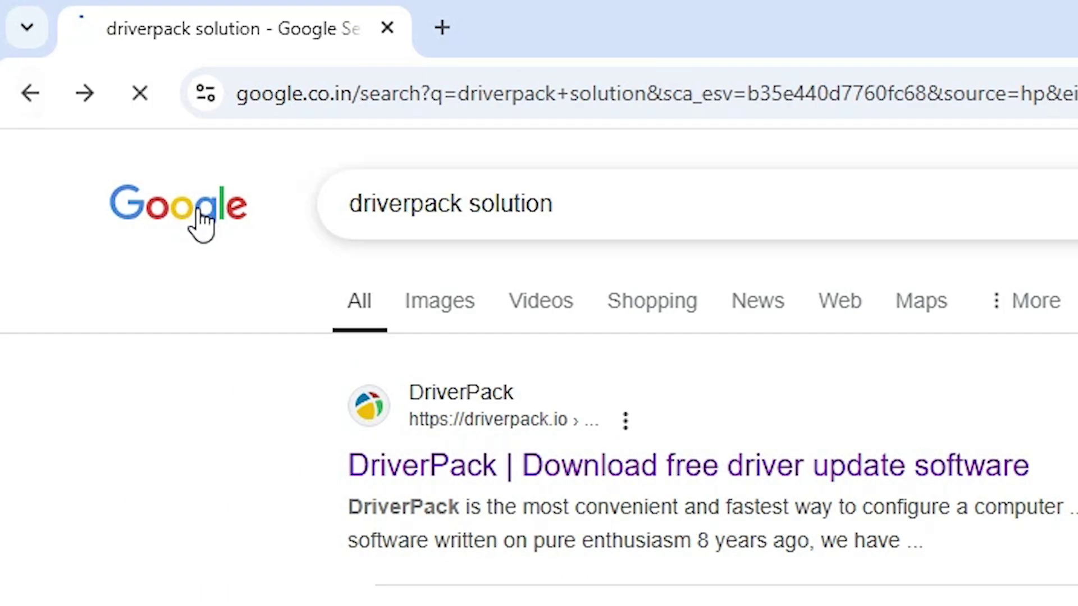
{"action": "left_click", "coordinate": [393, 240]}
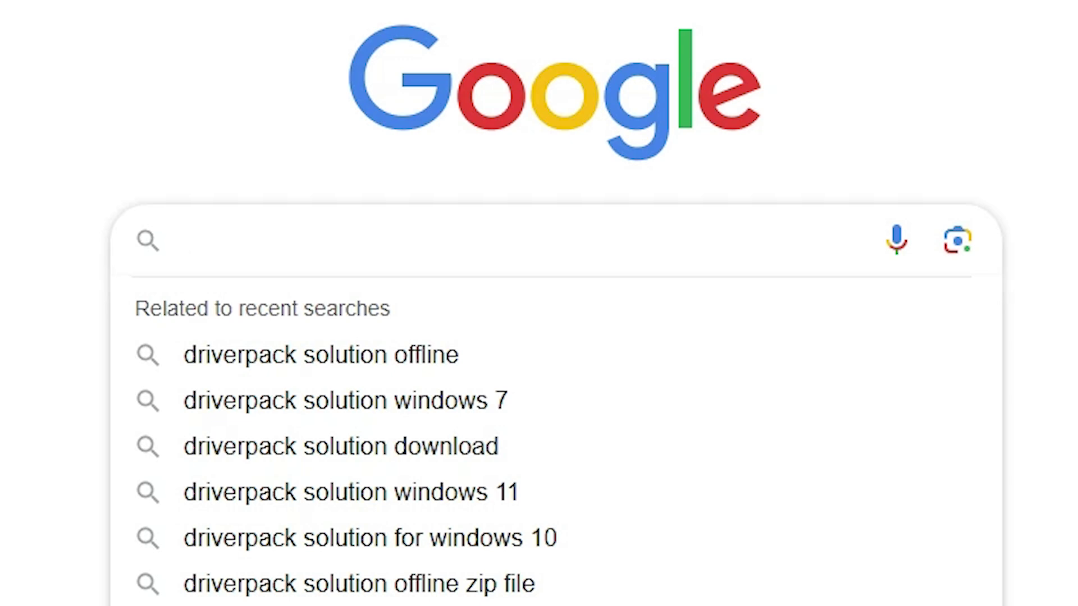
{"action": "type", "text": "driver"}
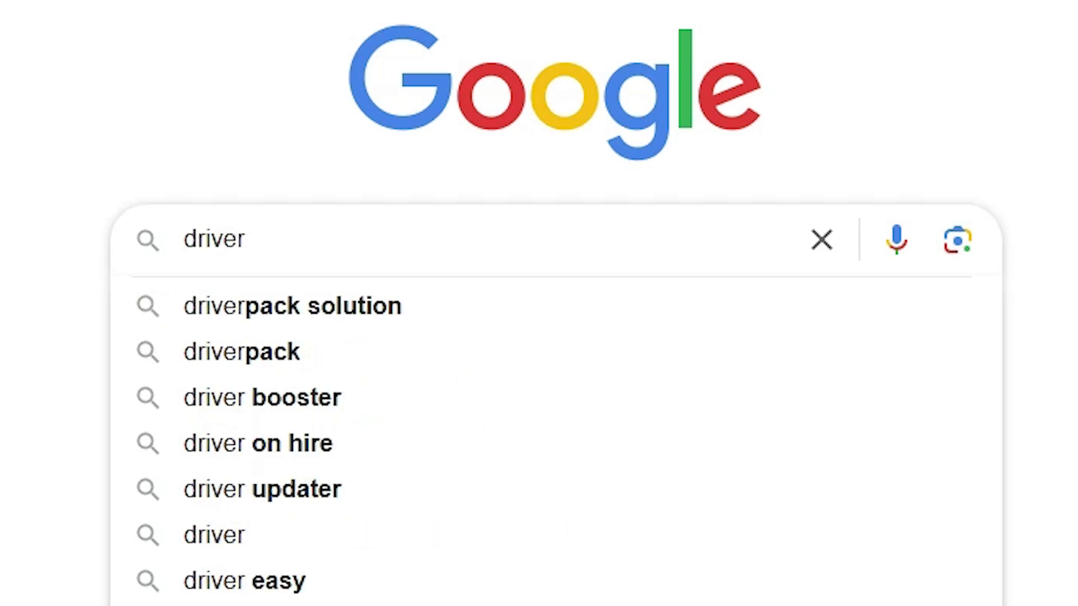
{"action": "key", "text": "Down"}
{"action": "key", "text": "Return"}
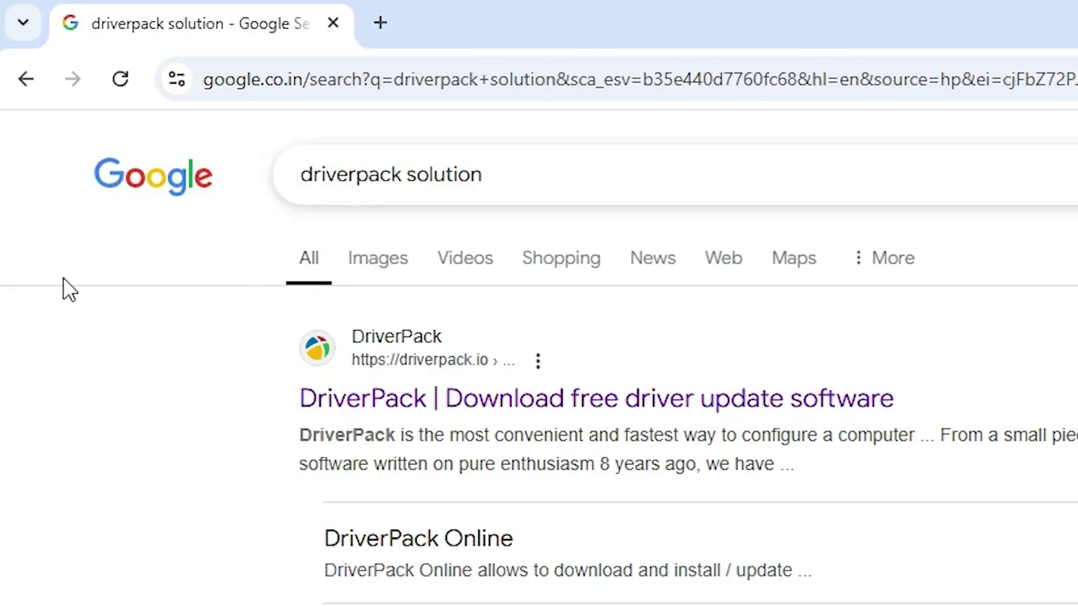
{"action": "left_click", "coordinate": [543, 418]}
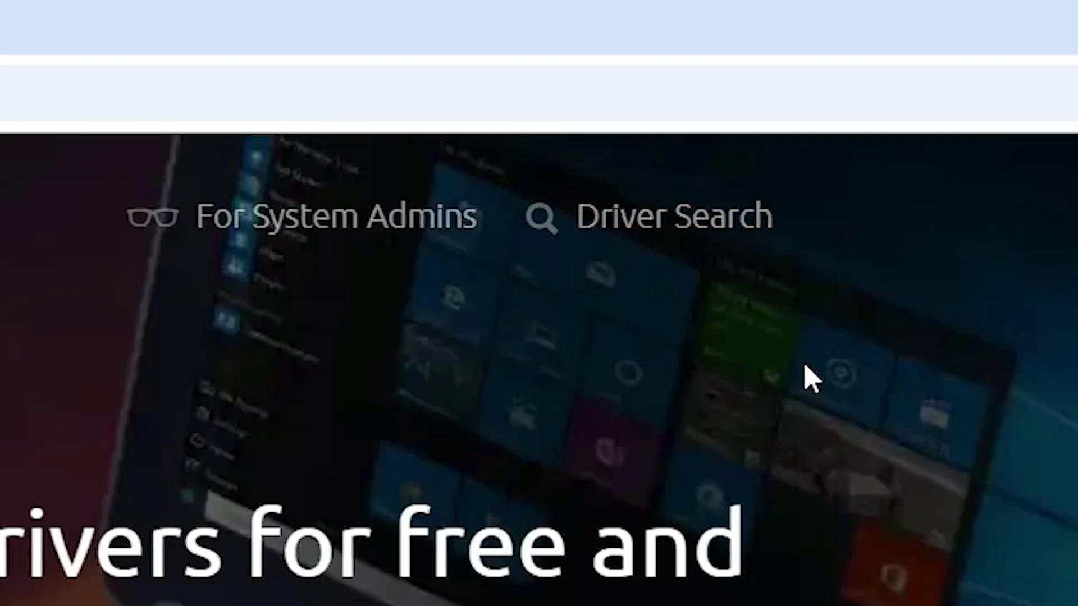
Step: Open DriverPack's Driver Search and search for the pasted hardware ID USB\VID_148F&PID_7601&REV_0000
{"action": "left_click", "coordinate": [699, 239]}
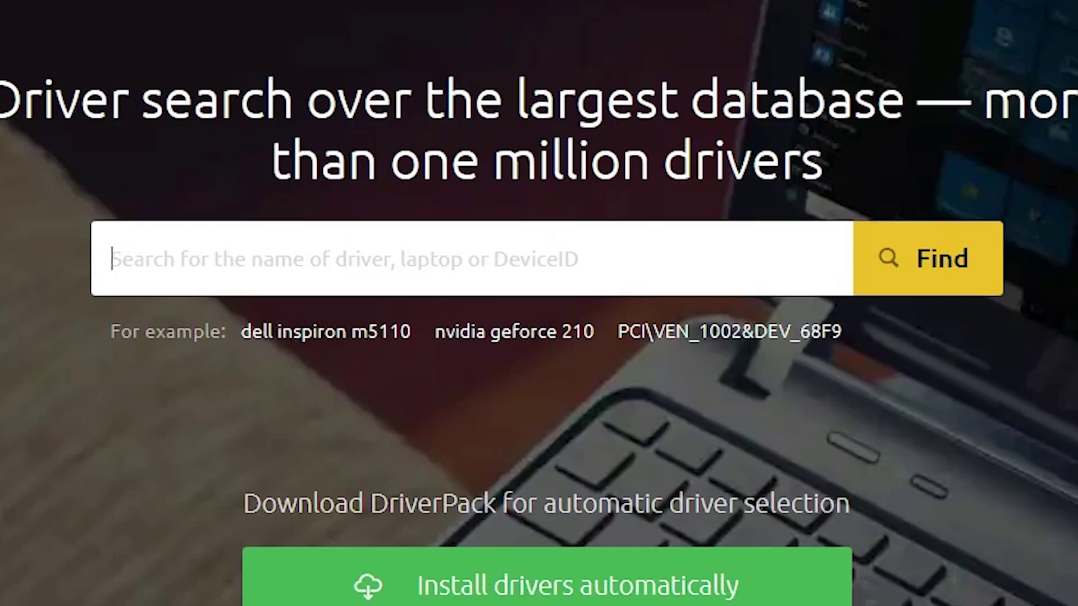
{"action": "right_click", "coordinate": [234, 256]}
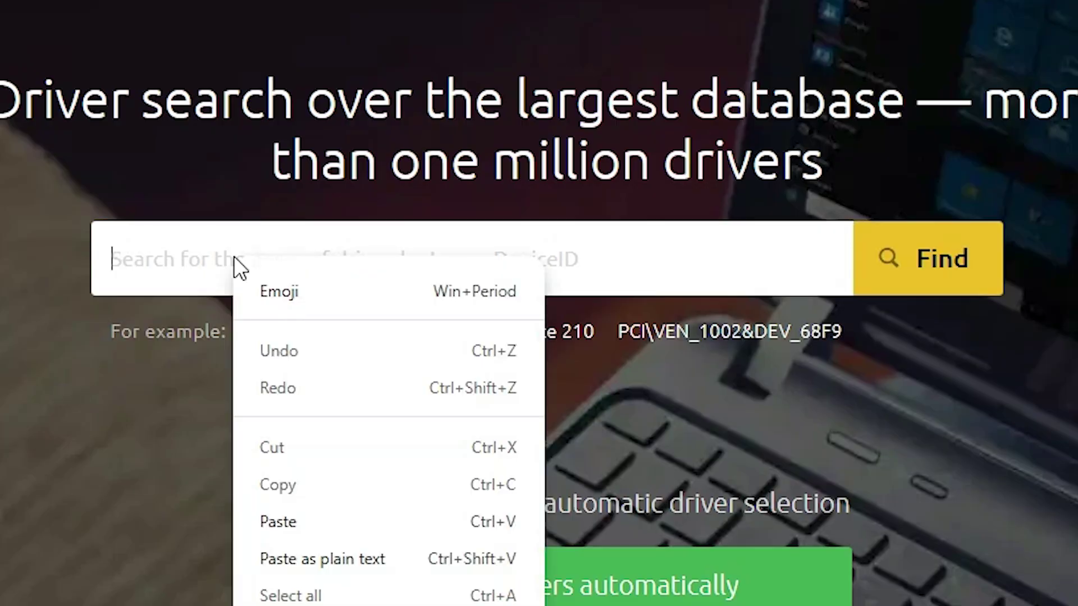
{"action": "left_click", "coordinate": [278, 517]}
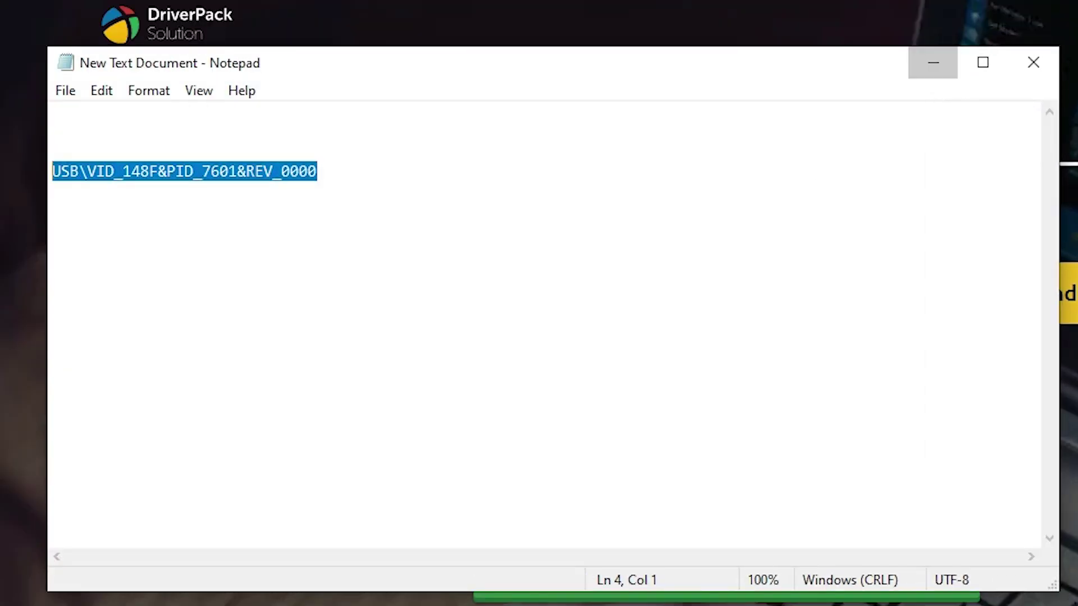
{"action": "left_click", "coordinate": [931, 62]}
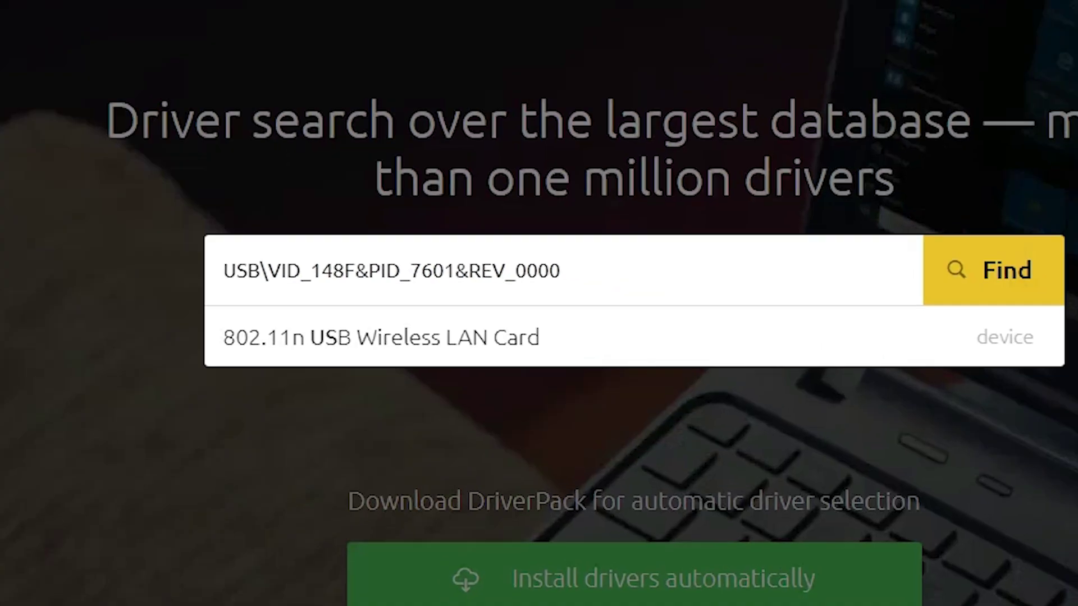
{"action": "left_click", "coordinate": [1021, 268]}
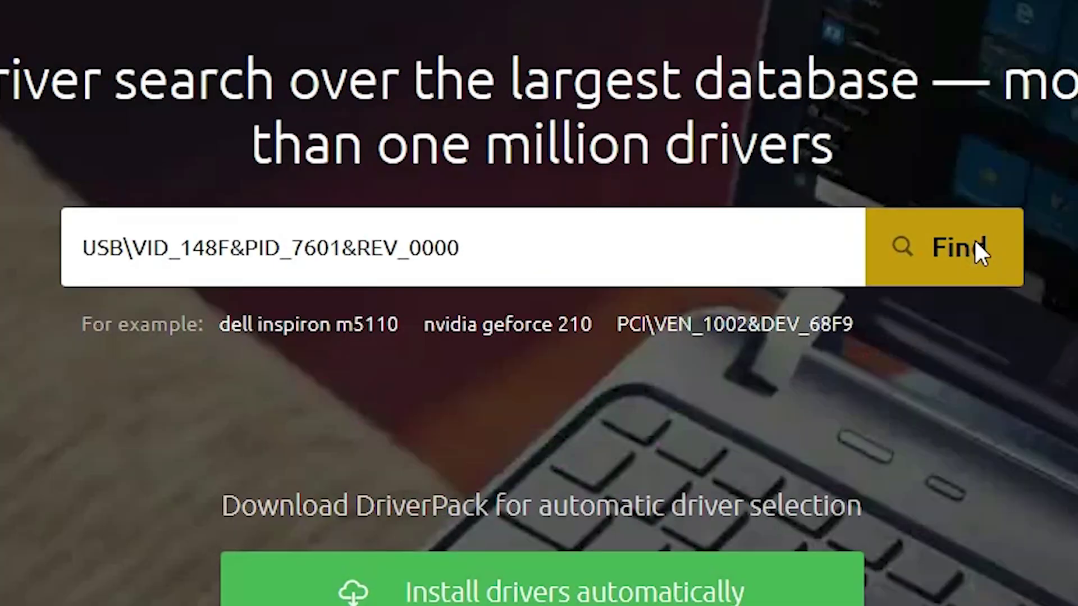
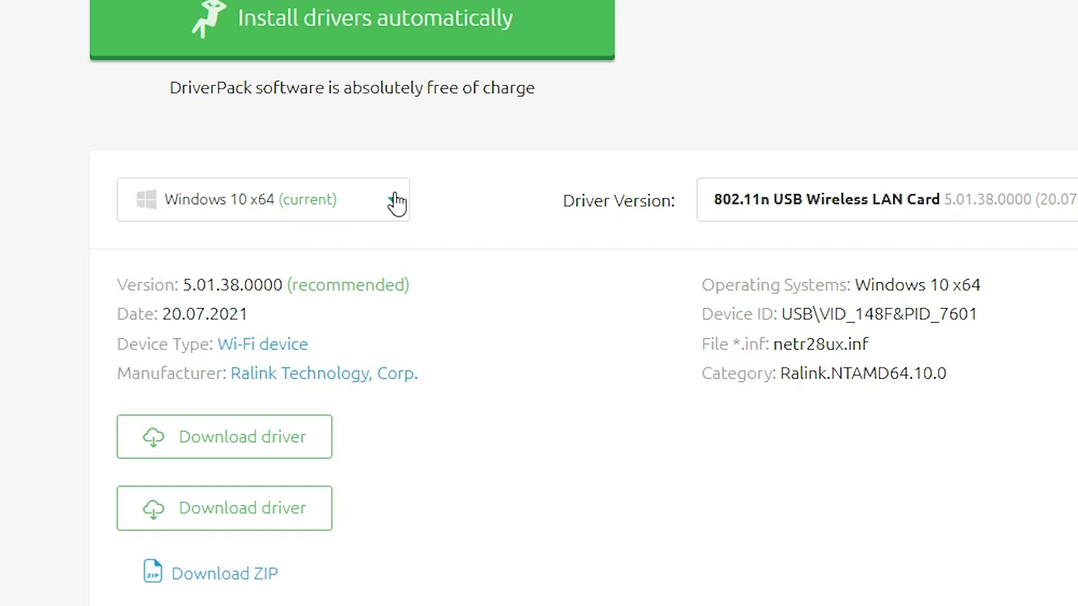
Step: View the driver page's list of operating systems, and check this PC's system type in its properties
{"action": "left_click", "coordinate": [396, 203]}
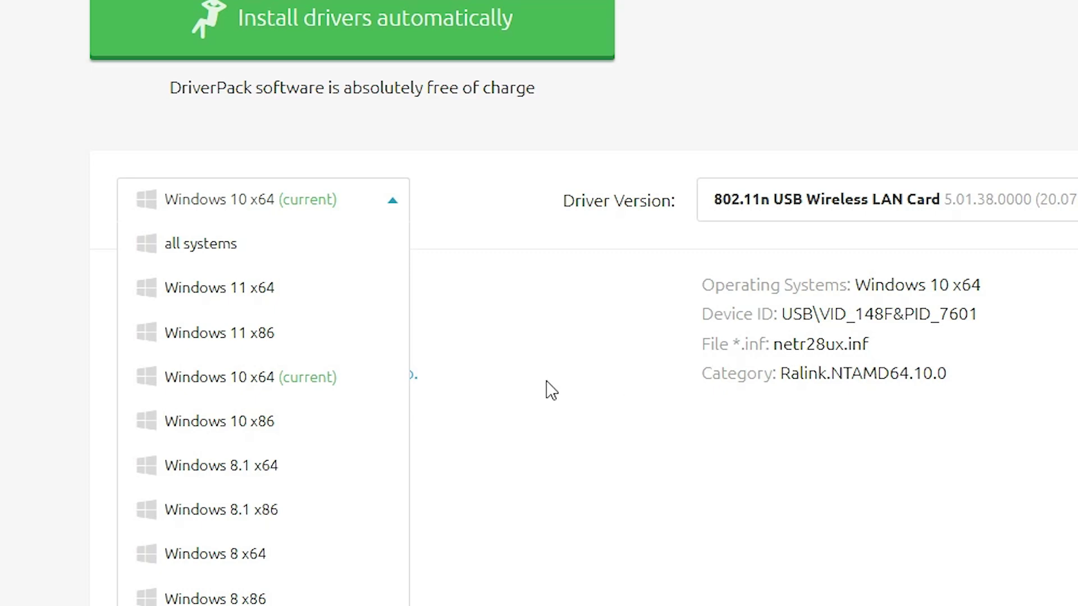
{"action": "left_click", "coordinate": [479, 454]}
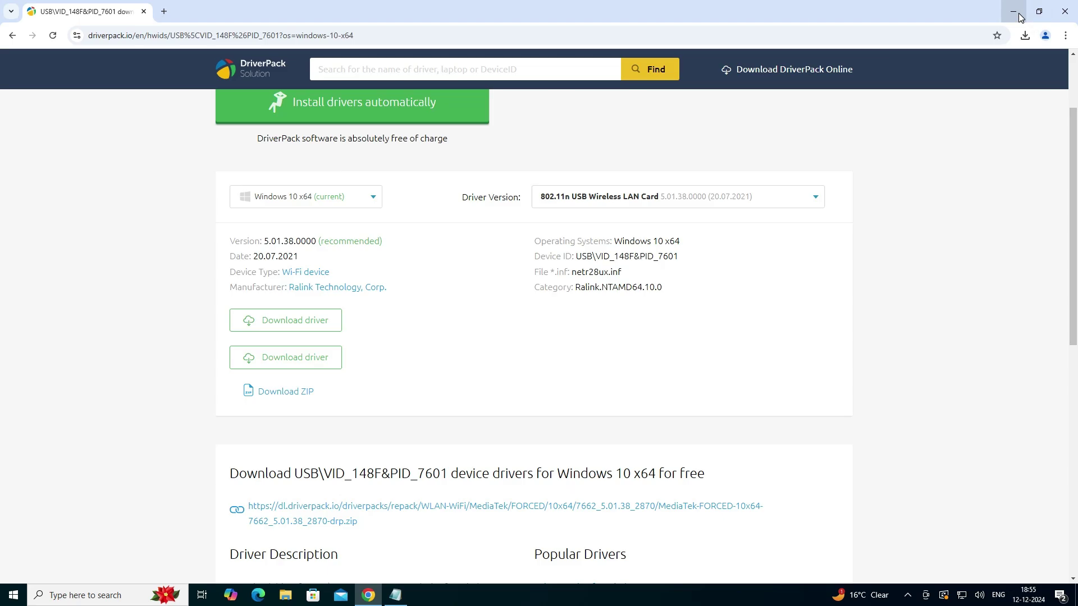
{"action": "left_click", "coordinate": [1015, 12]}
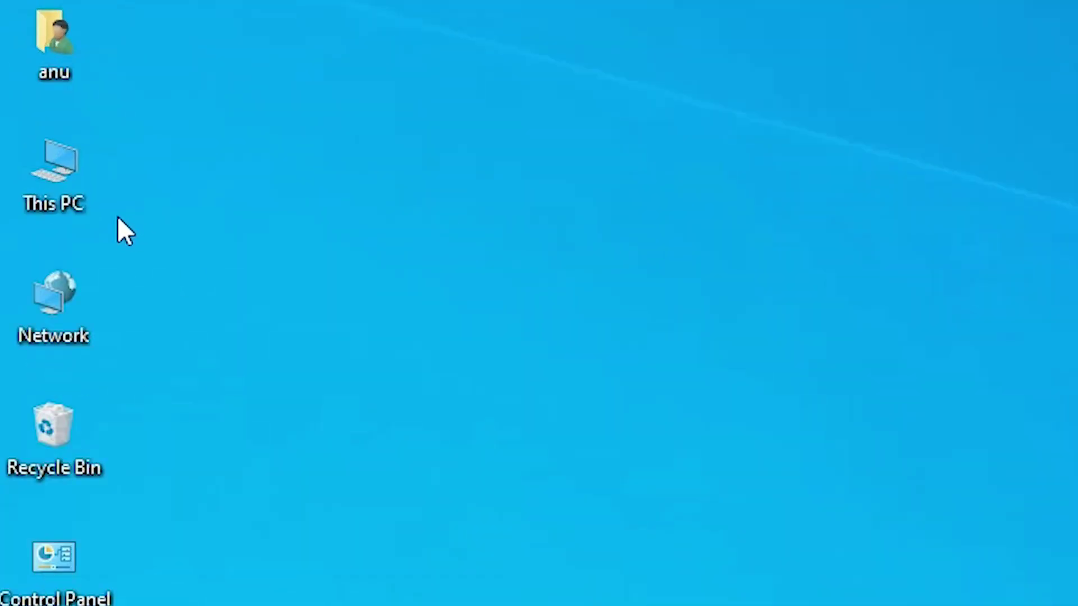
{"action": "right_click", "coordinate": [66, 180]}
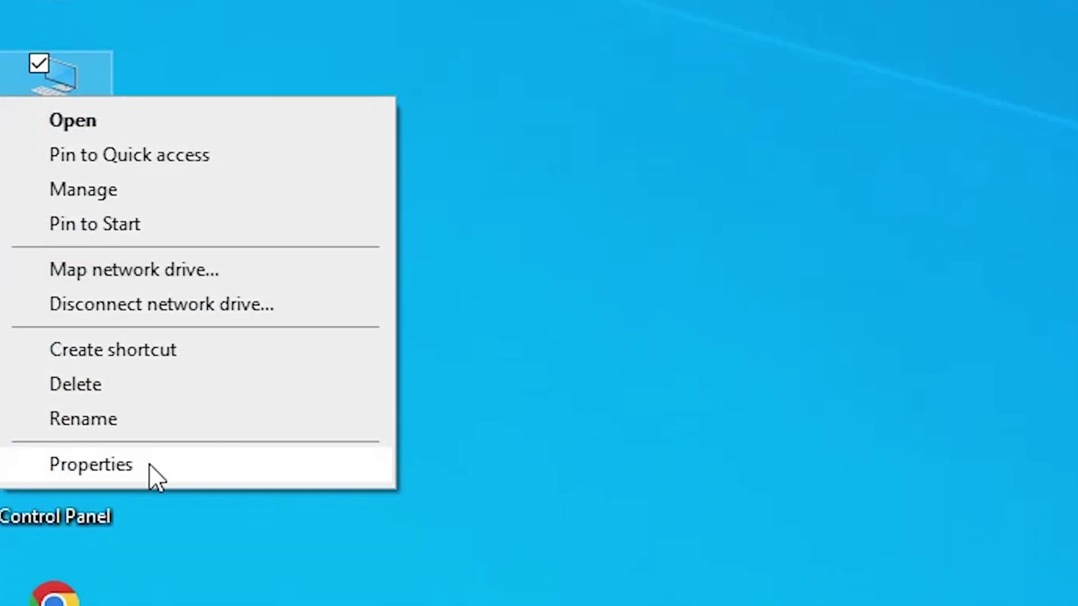
{"action": "left_click", "coordinate": [148, 466]}
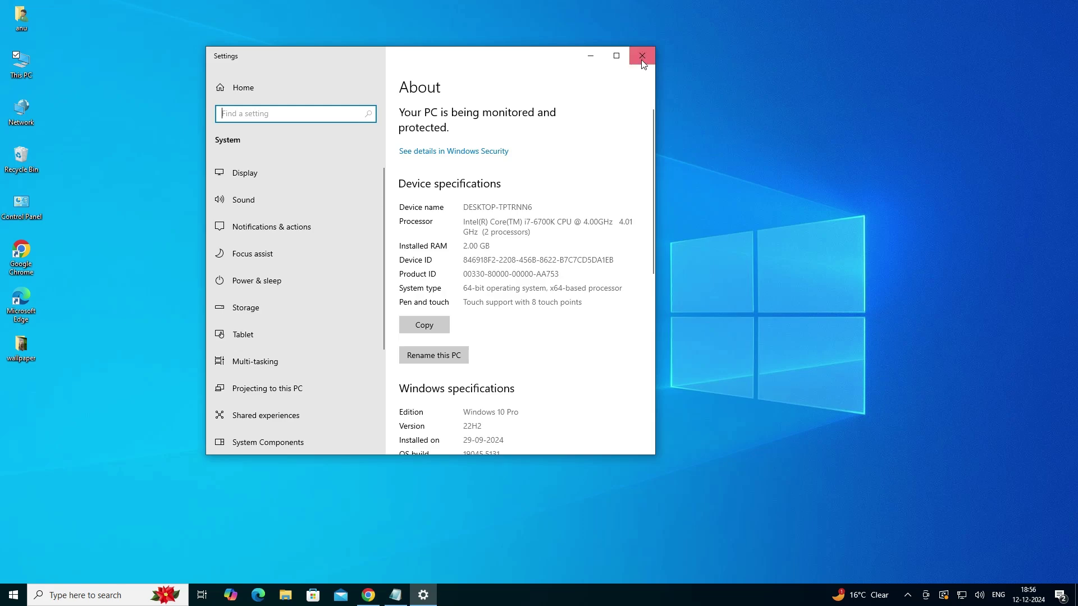
{"action": "left_click", "coordinate": [641, 60]}
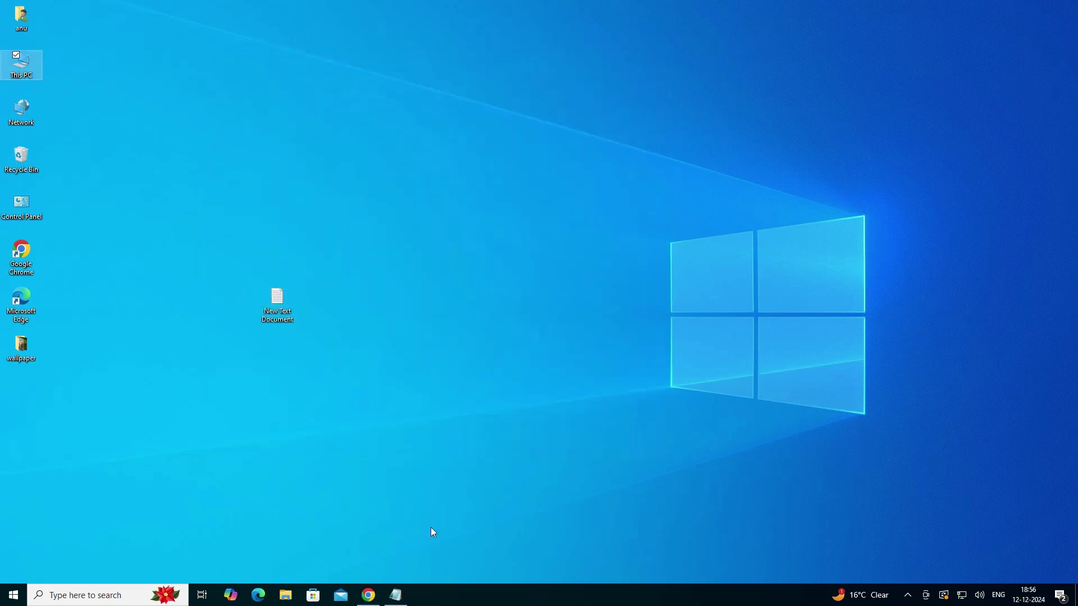
Step: Return to the DriverPack page in Chrome, select Windows 10 x64, and download the driver ZIP from its direct link
{"action": "left_click", "coordinate": [392, 590]}
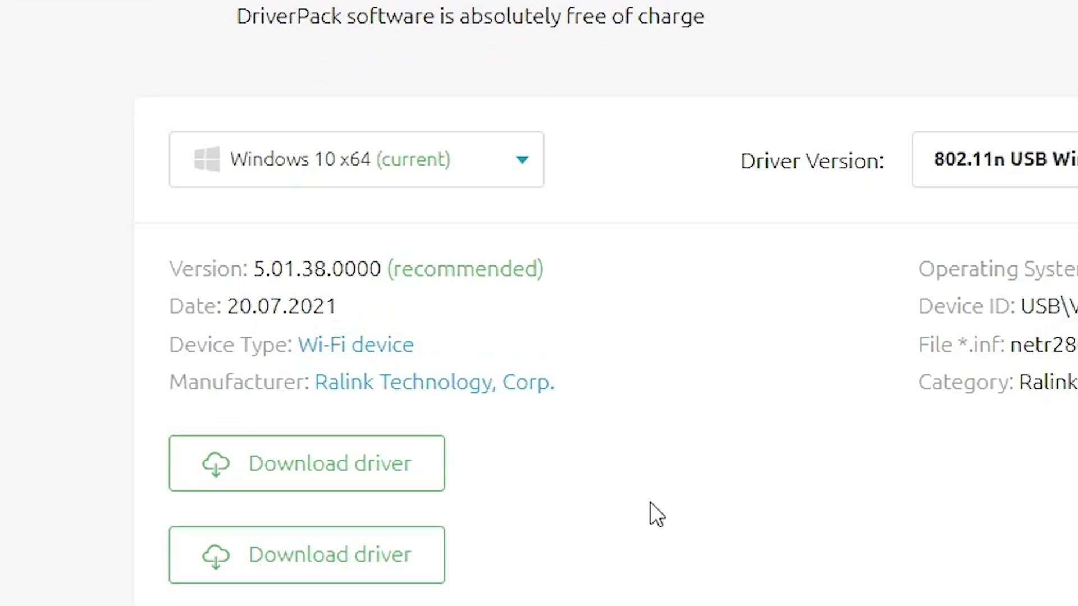
{"action": "left_click", "coordinate": [503, 164]}
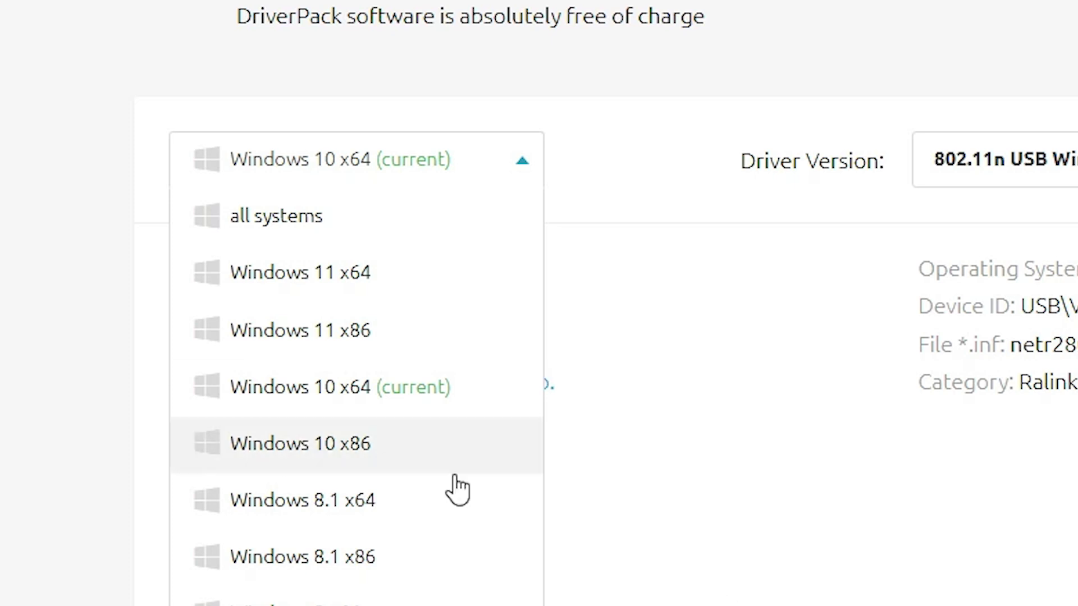
{"action": "left_click", "coordinate": [359, 404]}
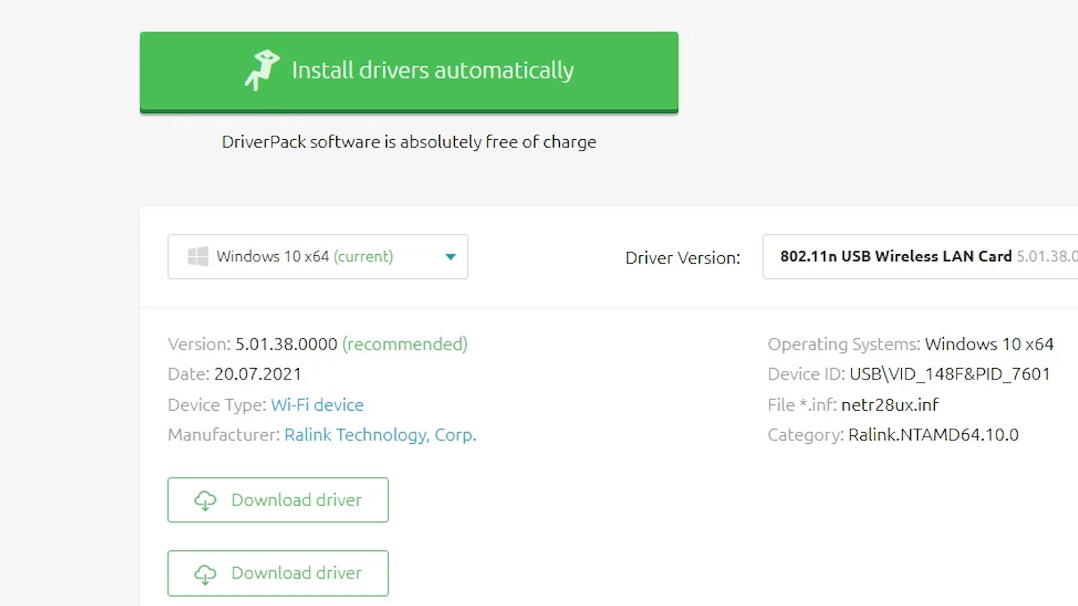
{"action": "scroll", "coordinate": [522, 380], "scroll_direction": "down", "scroll_amount": 4}
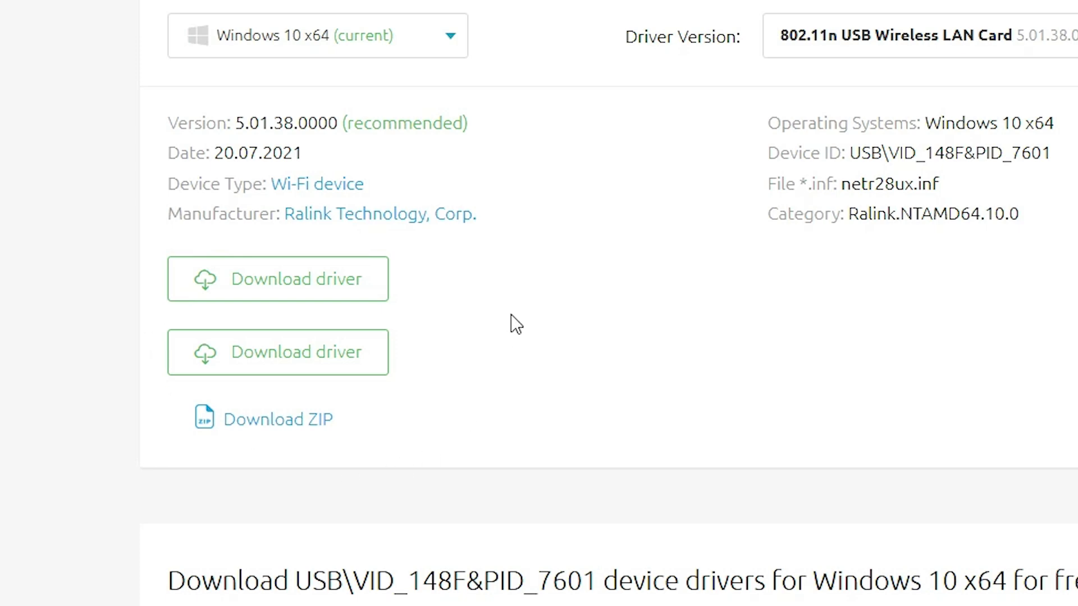
{"action": "scroll", "coordinate": [109, 361], "scroll_direction": "down", "scroll_amount": 4}
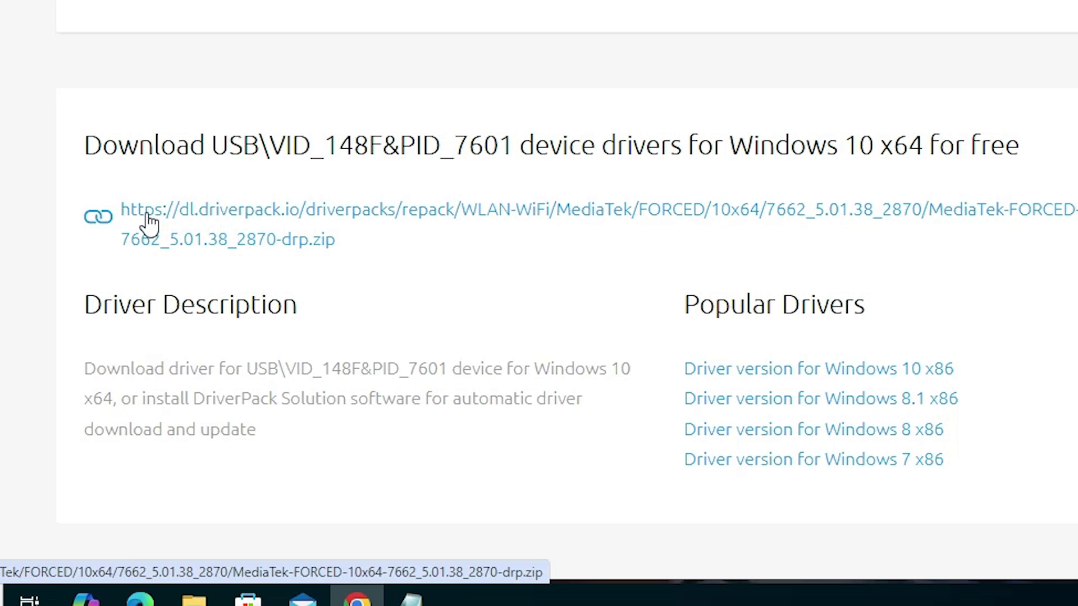
{"action": "left_click", "coordinate": [651, 223]}
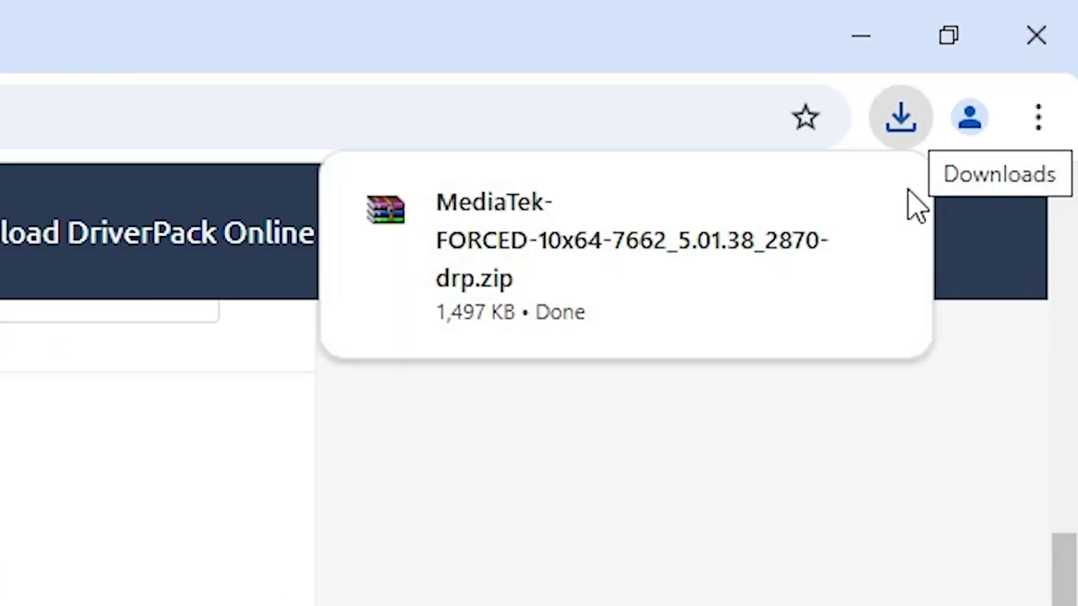
Step: Show the downloaded MediaTek ZIP in its folder, move it to the desktop, and close the Downloads window
{"action": "left_click", "coordinate": [908, 123]}
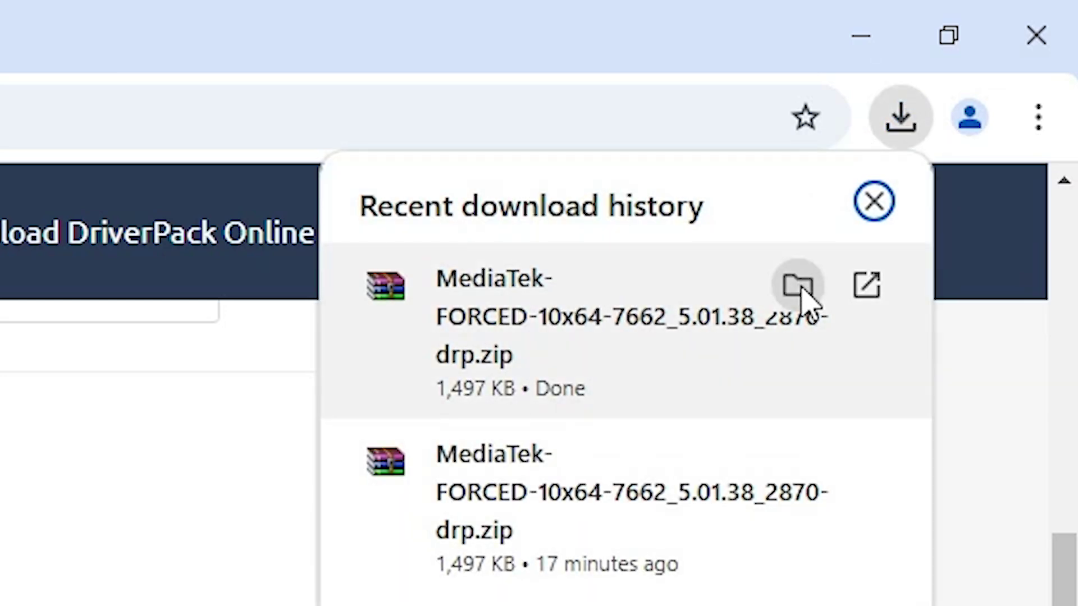
{"action": "left_click", "coordinate": [802, 283]}
{"action": "left_click", "coordinate": [860, 49]}
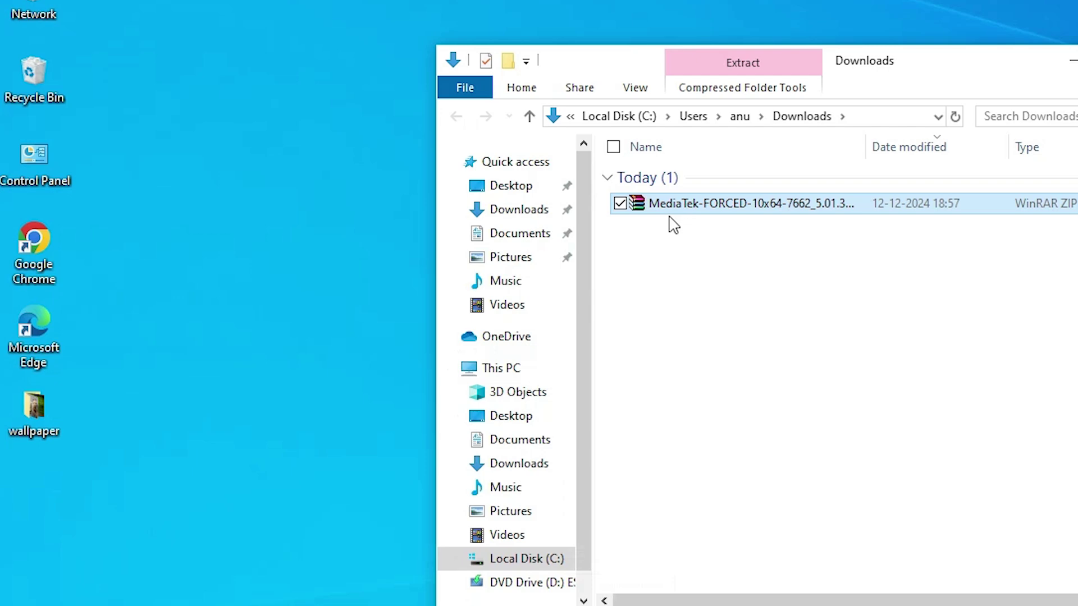
{"action": "left_click_drag", "start_coordinate": [387, 230], "coordinate": [141, 383]}
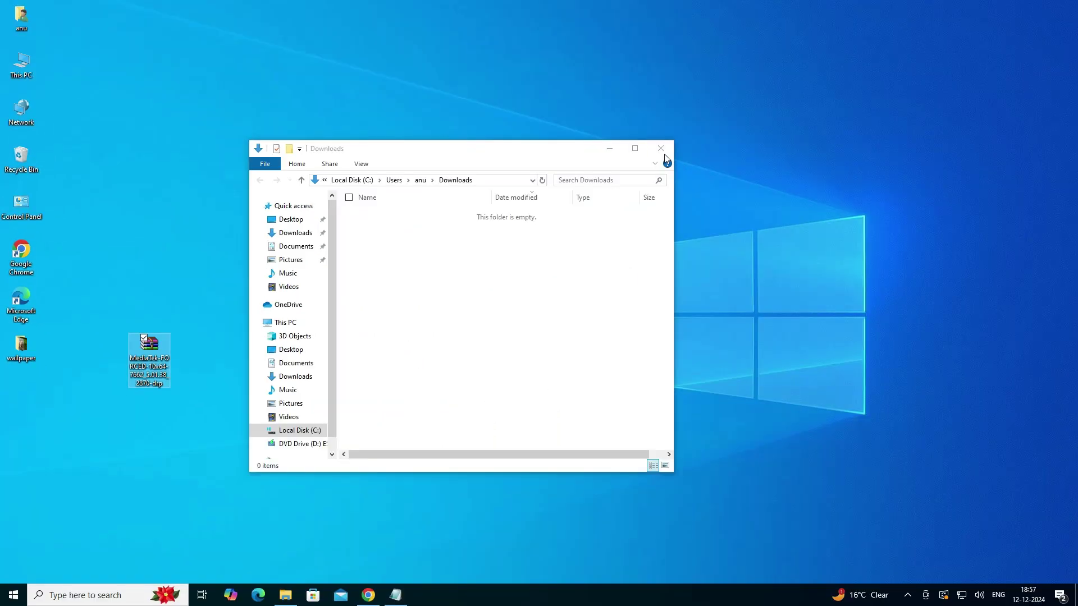
{"action": "left_click", "coordinate": [666, 153]}
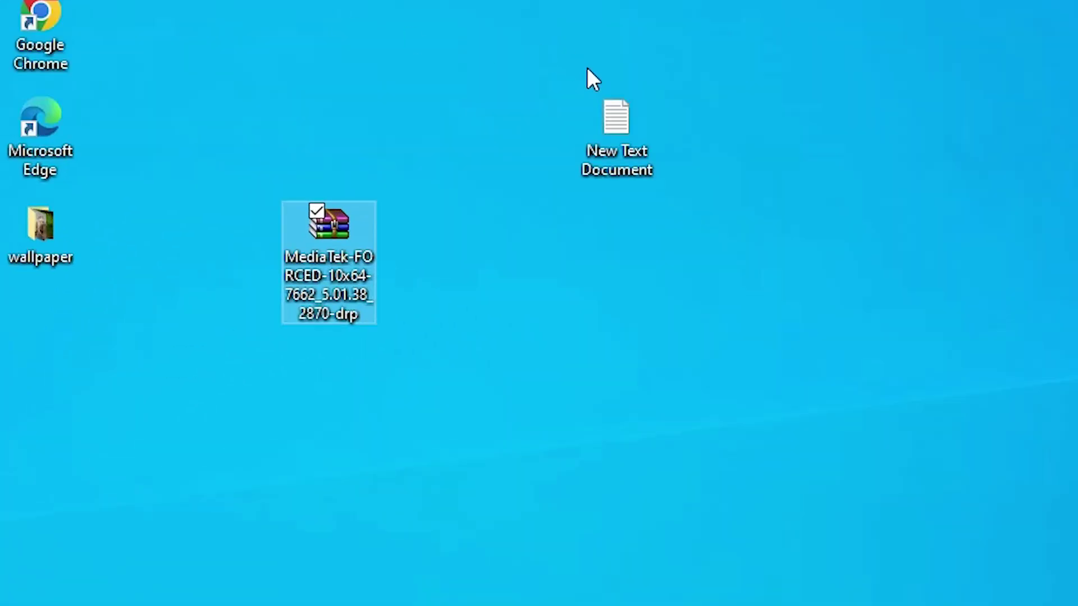
Step: Place the New Text Document below the wallpaper folder and extract the MediaTek archive to its own folder on the desktop
{"action": "left_click_drag", "start_coordinate": [616, 119], "coordinate": [31, 298]}
{"action": "left_click", "coordinate": [324, 234]}
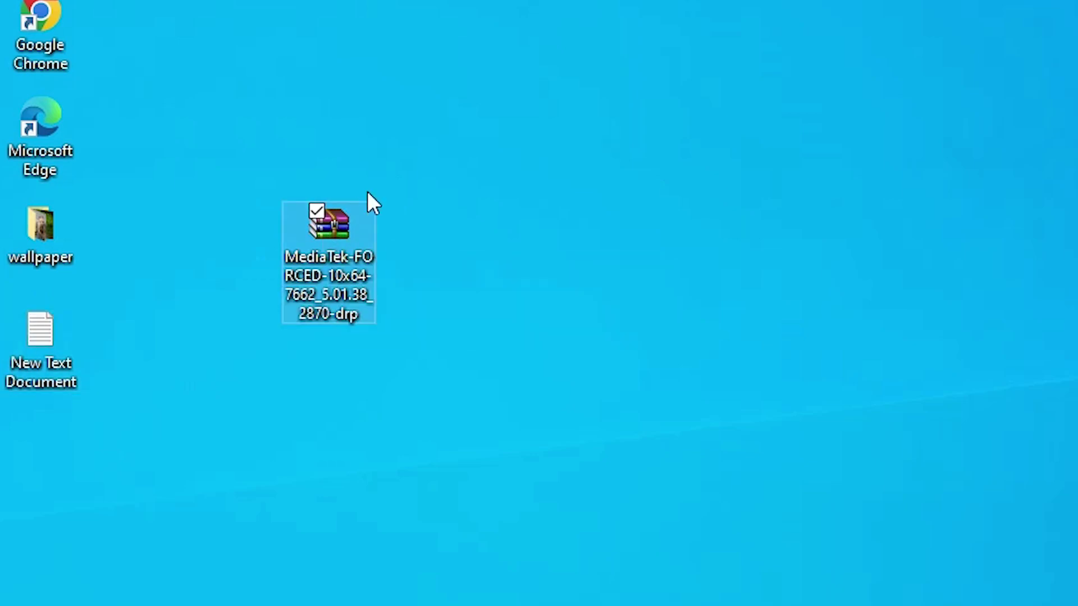
{"action": "right_click", "coordinate": [335, 247]}
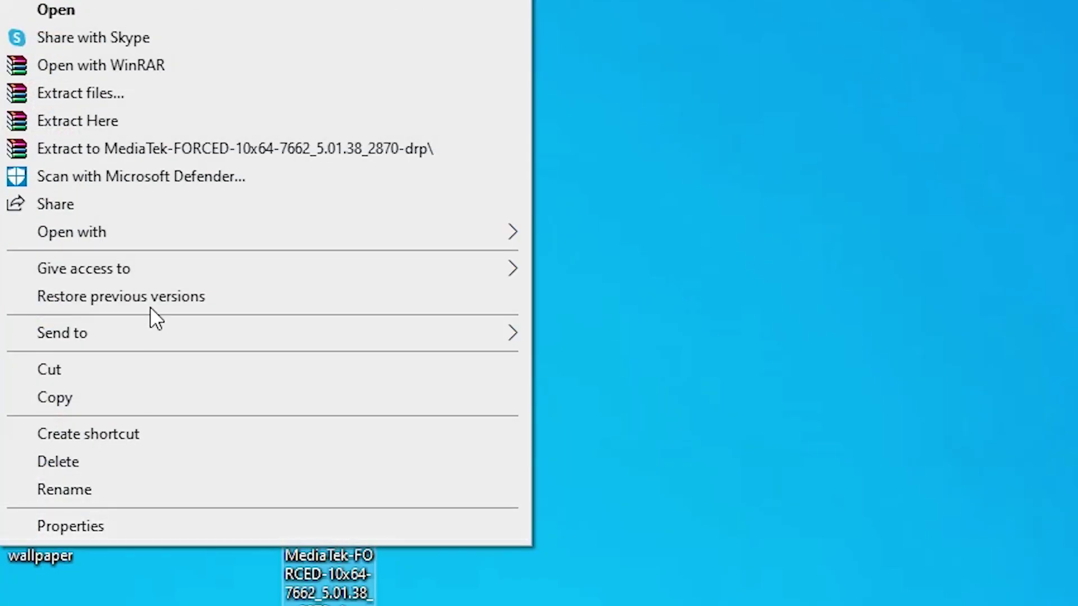
{"action": "left_click", "coordinate": [106, 100]}
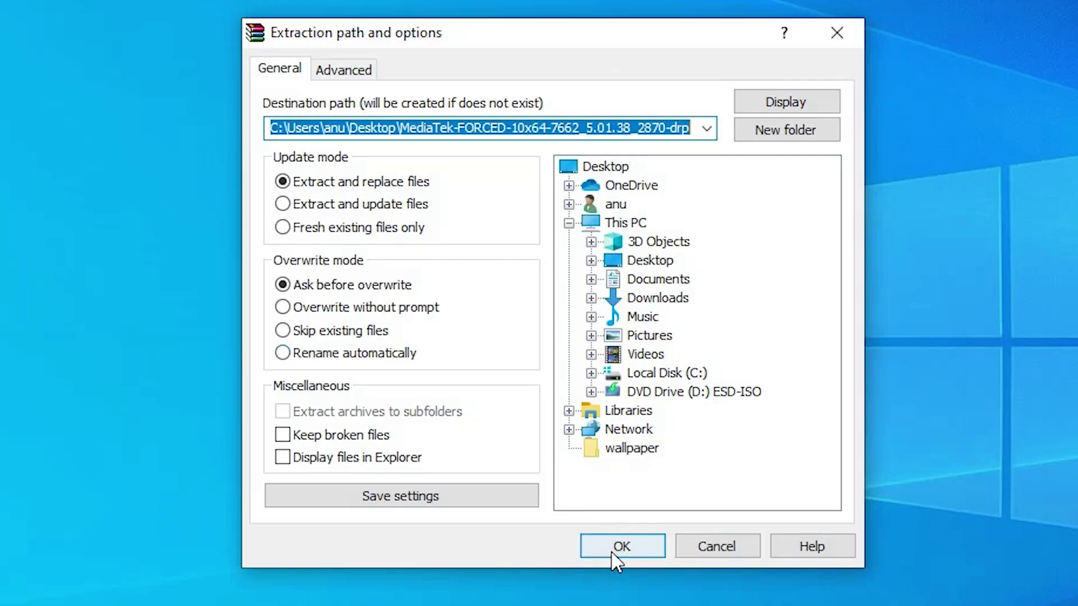
{"action": "left_click", "coordinate": [612, 555]}
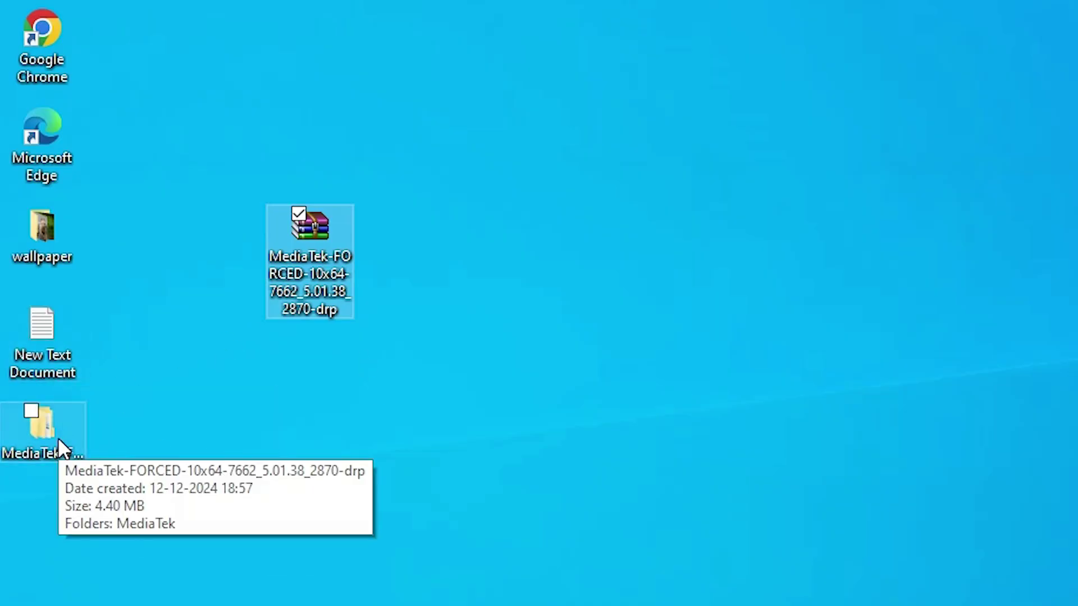
Step: Check the extracted driver files down to the 7662_5.01.38_2870 folder, close it, and place the archive below the extracted folder on the desktop
{"action": "left_click", "coordinate": [59, 437]}
{"action": "double_click", "coordinate": [59, 439]}
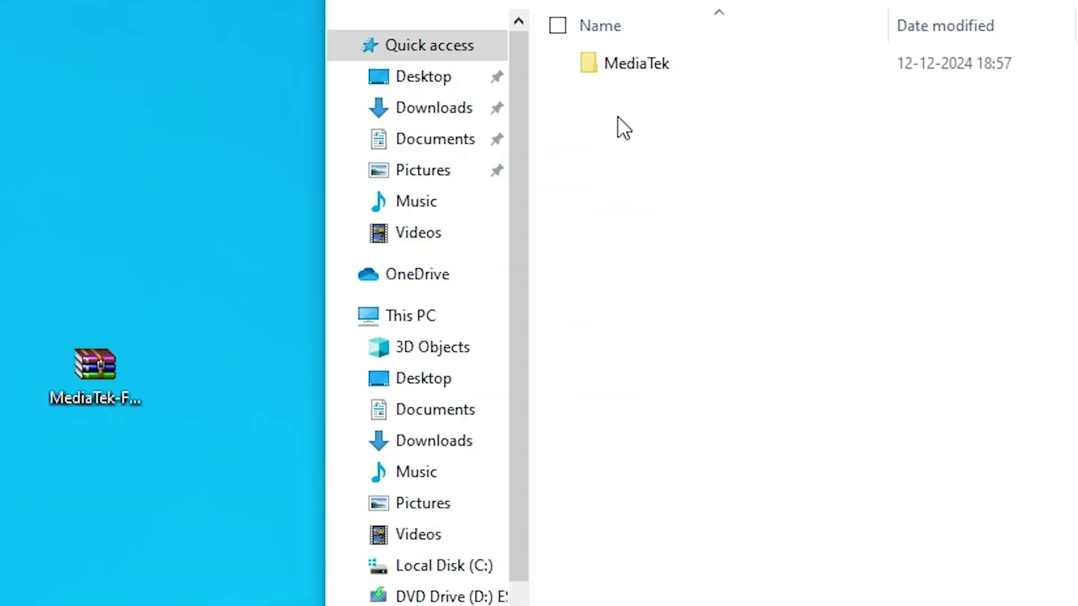
{"action": "double_click", "coordinate": [415, 231]}
{"action": "left_click", "coordinate": [412, 226]}
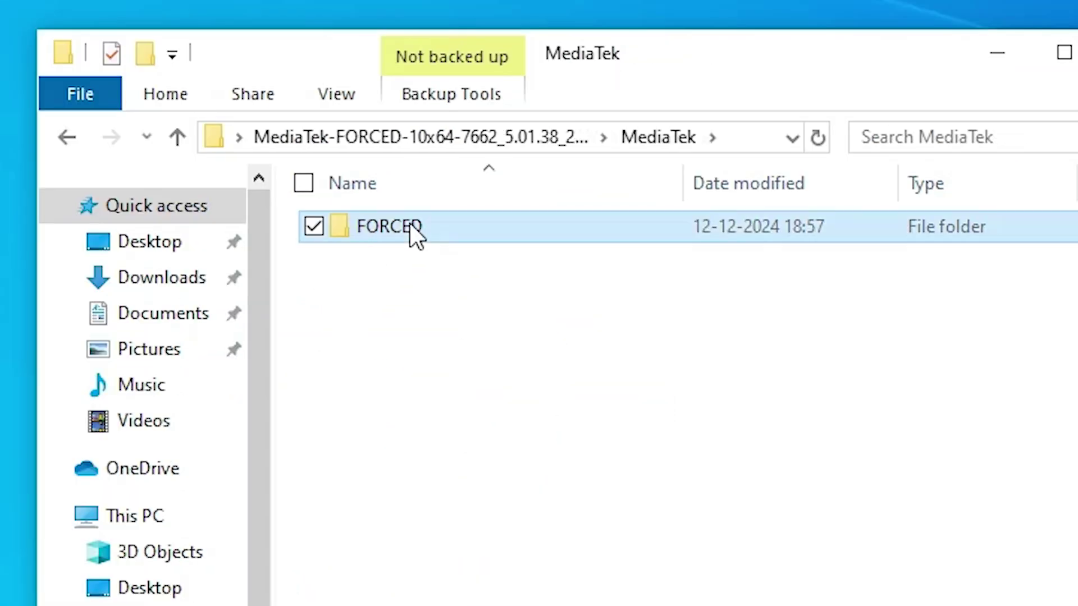
{"action": "double_click", "coordinate": [409, 224]}
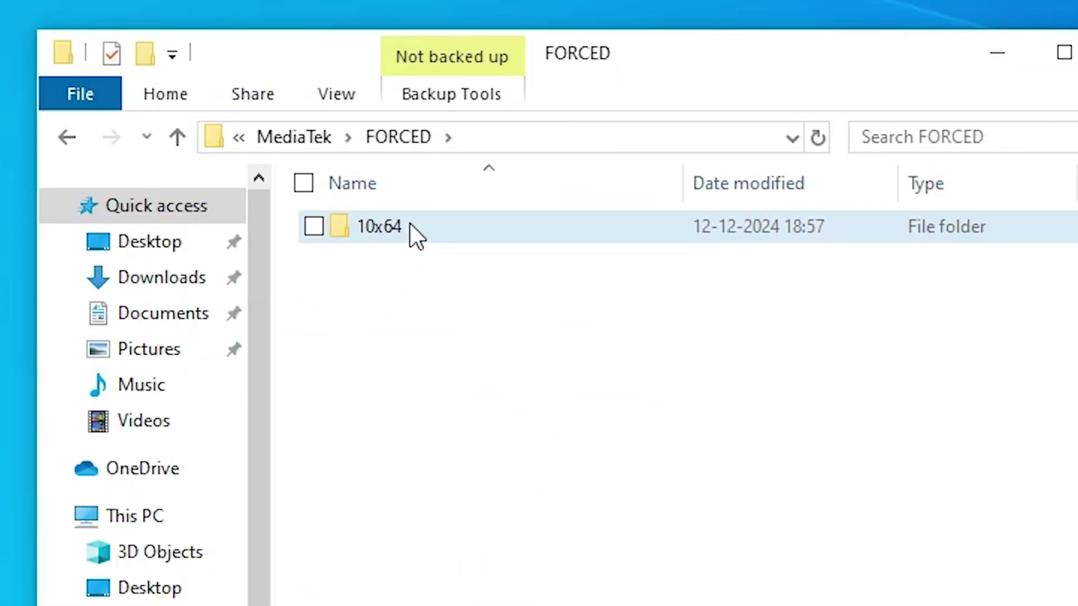
{"action": "double_click", "coordinate": [410, 224]}
{"action": "double_click", "coordinate": [516, 221]}
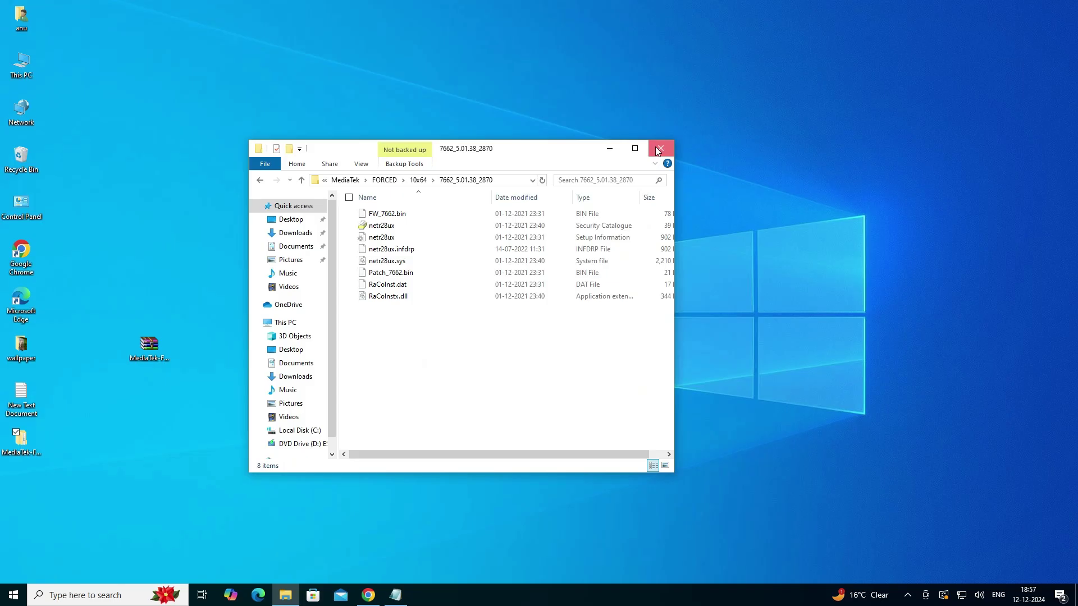
{"action": "key", "text": "alt+F4"}
{"action": "left_click_drag", "start_coordinate": [146, 364], "coordinate": [26, 491]}
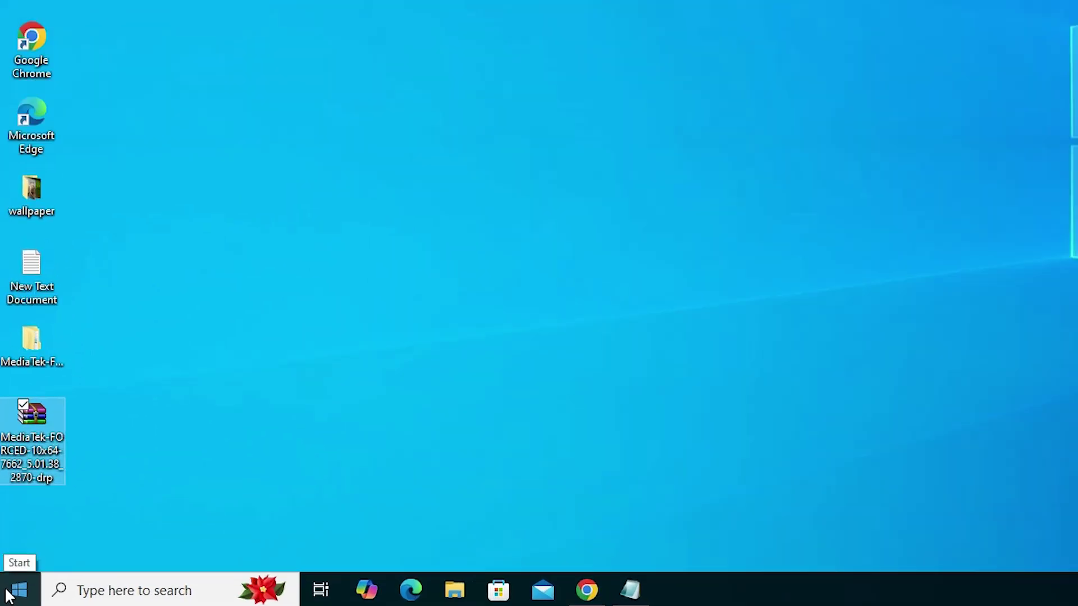
Step: Open Device Manager and start a driver update for the 802.11n USB Wireless LAN Card, browsing the computer for drivers
{"action": "right_click", "coordinate": [10, 594]}
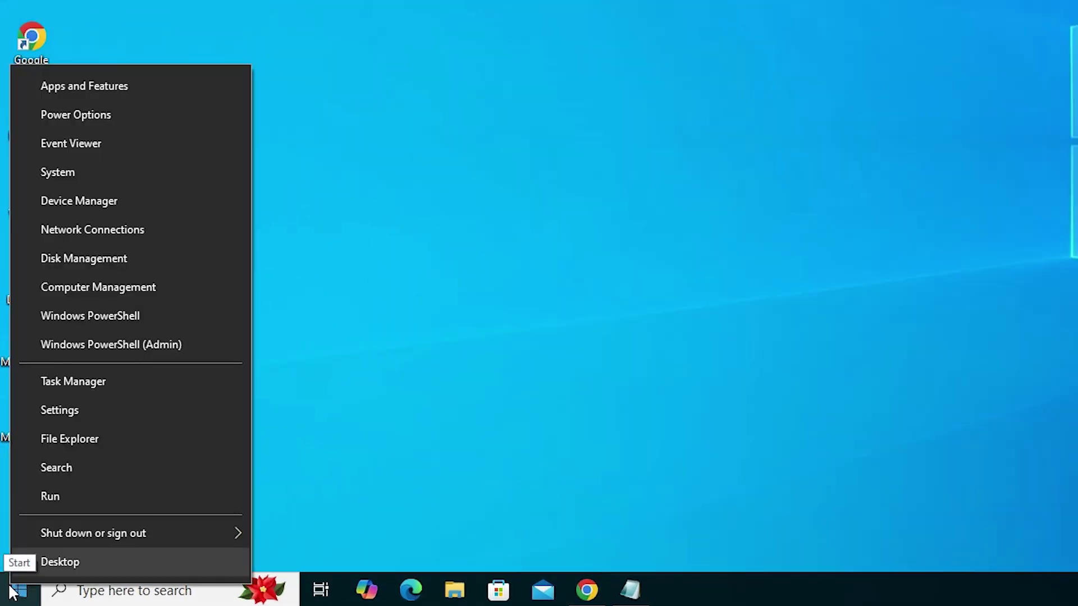
{"action": "left_click", "coordinate": [146, 210]}
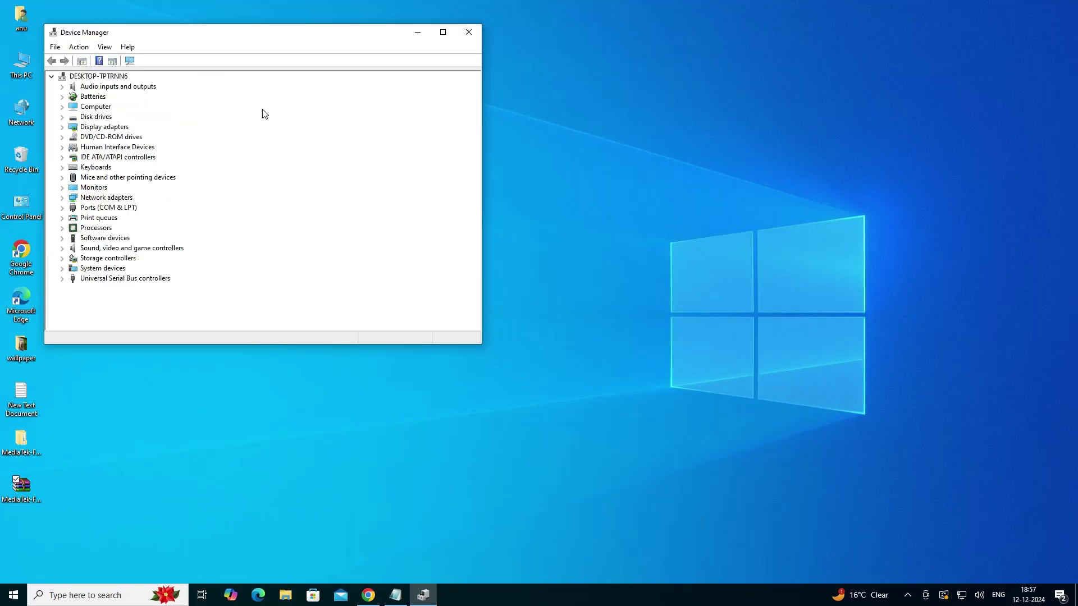
{"action": "left_click_drag", "start_coordinate": [272, 35], "coordinate": [498, 113]}
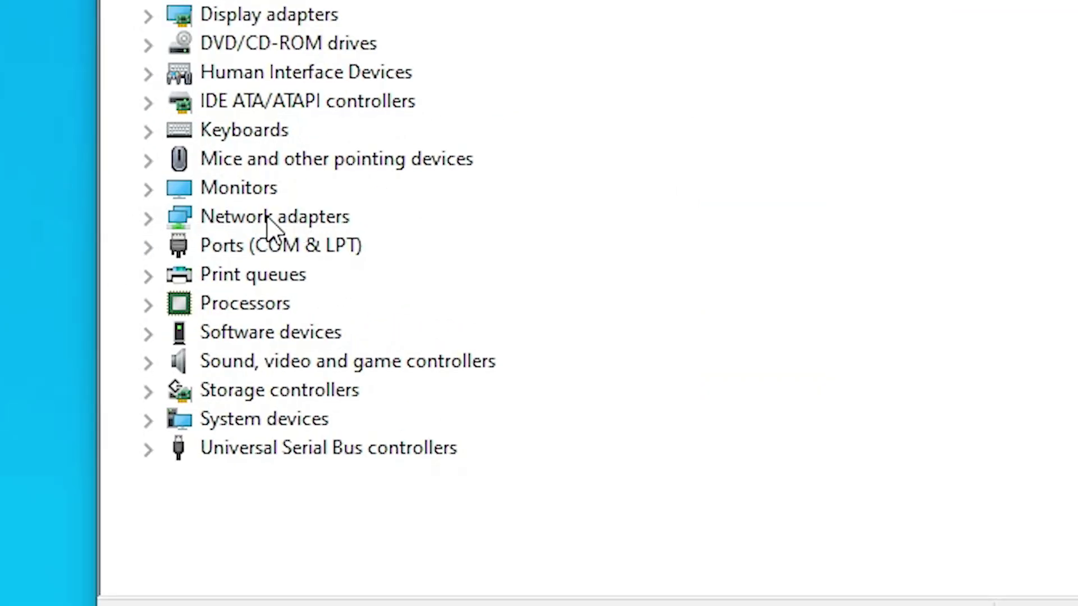
{"action": "left_click", "coordinate": [150, 223]}
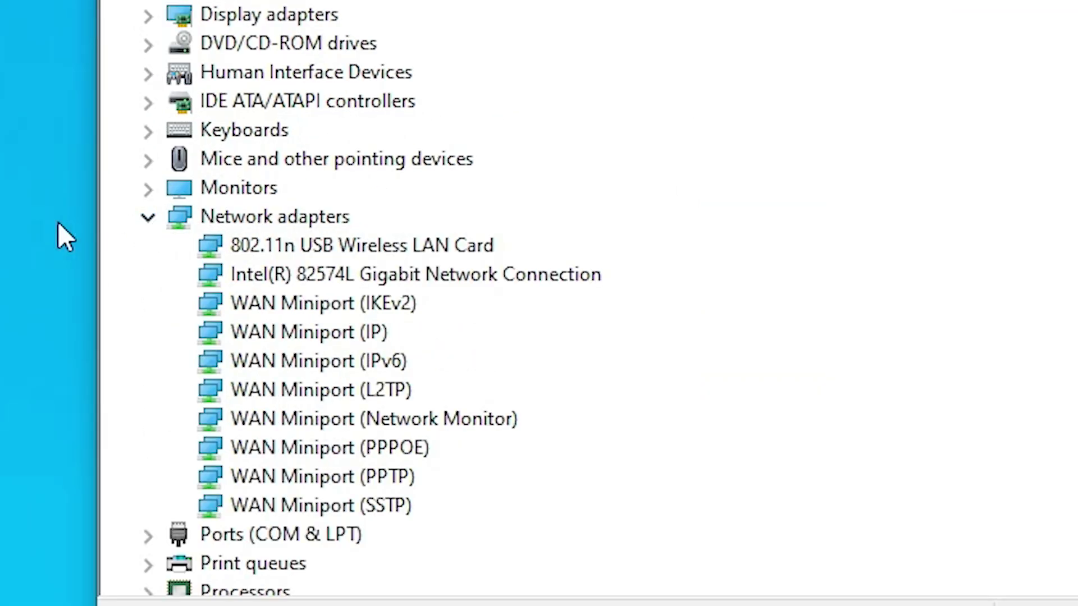
{"action": "right_click", "coordinate": [362, 250]}
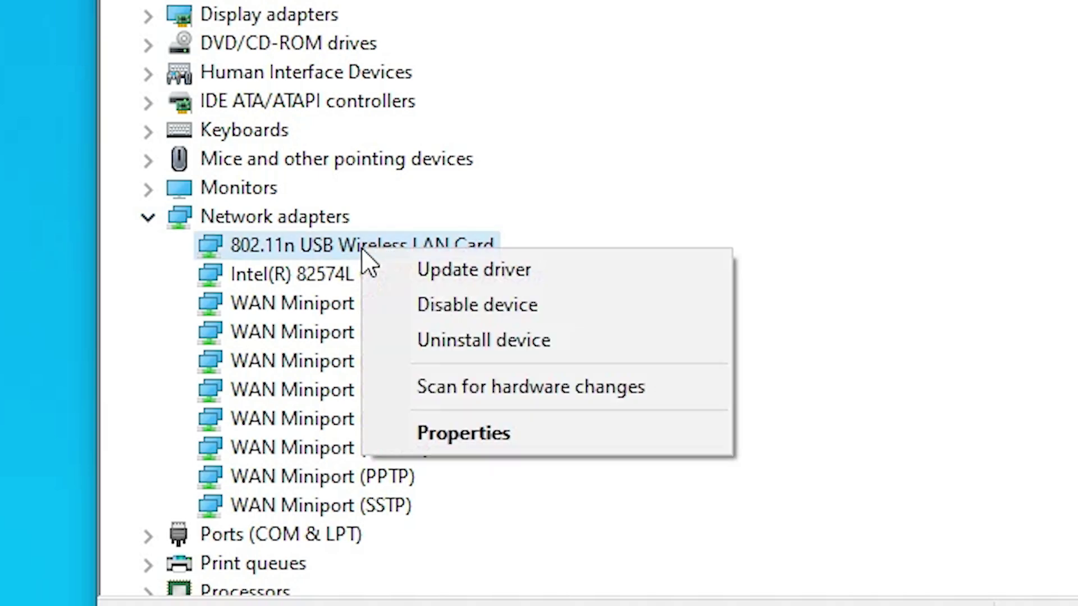
{"action": "left_click", "coordinate": [531, 280]}
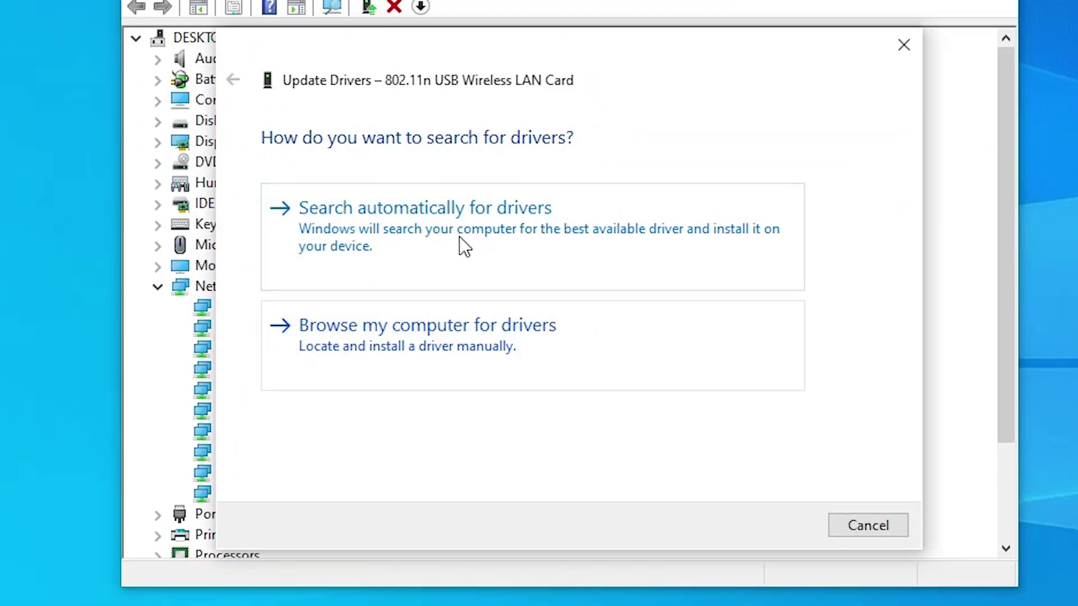
{"action": "left_click", "coordinate": [523, 354]}
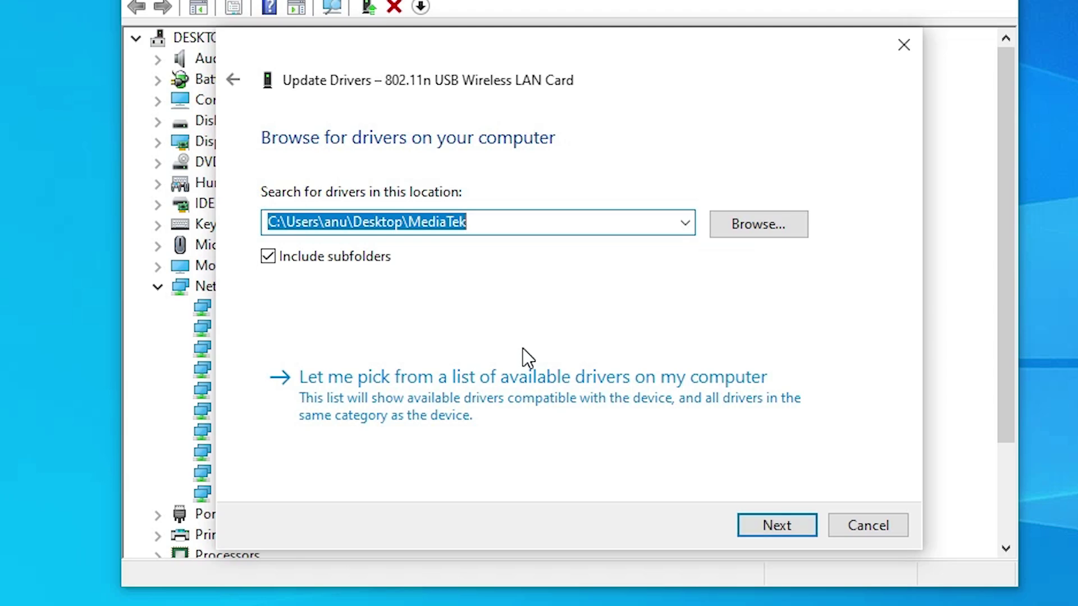
Step: Set the driver search location to the desktop folder MediaTek-FORCED-10x64-7662_5.01.38_2870-drp
{"action": "left_click", "coordinate": [783, 226]}
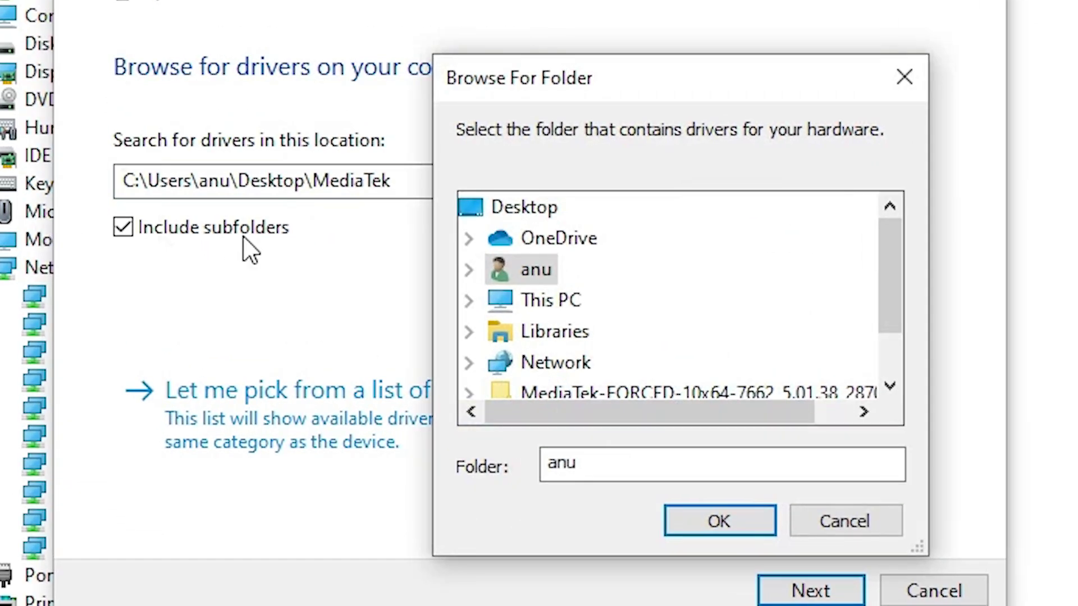
{"action": "left_click", "coordinate": [842, 514]}
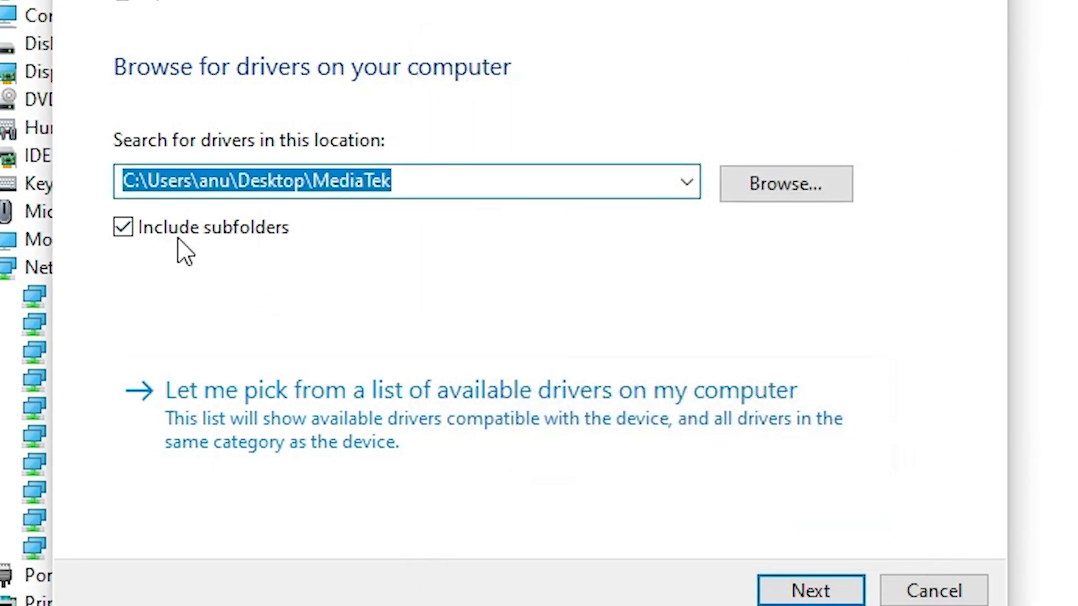
{"action": "left_click", "coordinate": [792, 194]}
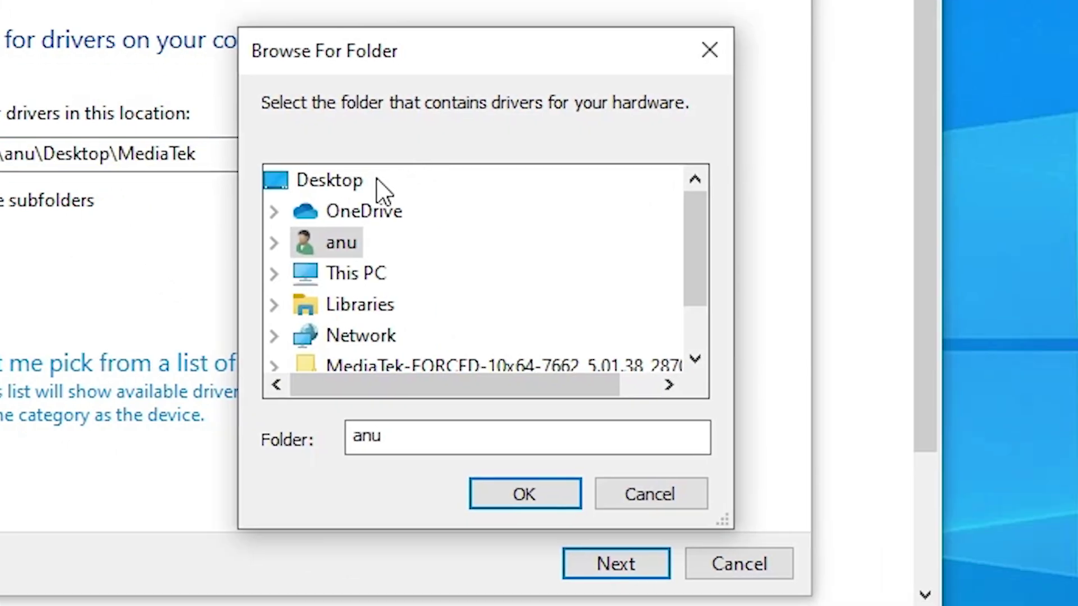
{"action": "left_click", "coordinate": [344, 183]}
{"action": "scroll", "coordinate": [445, 306], "scroll_direction": "down", "scroll_amount": 1}
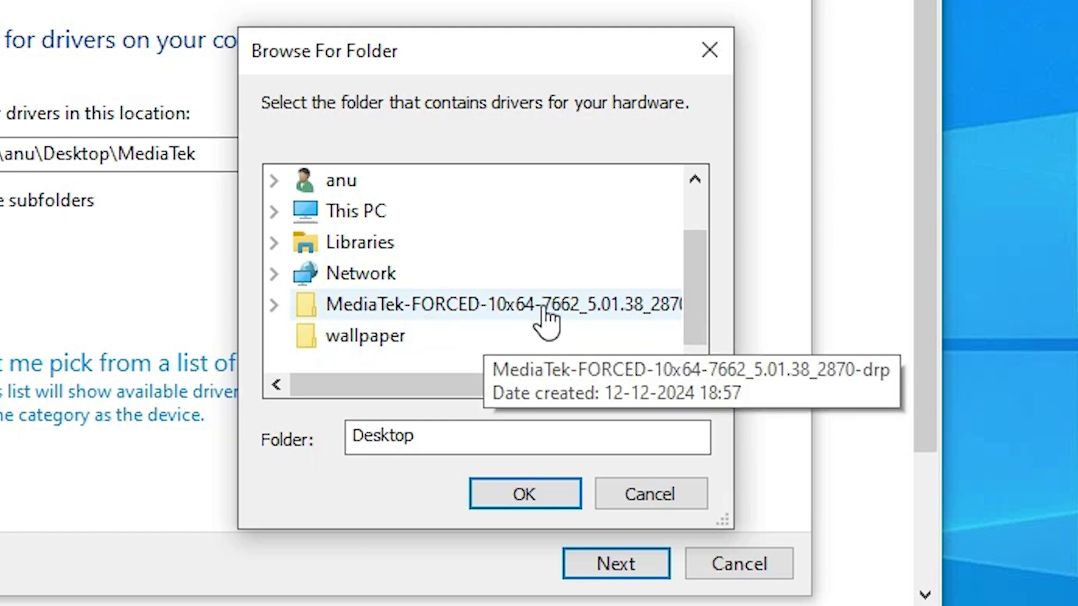
{"action": "double_click", "coordinate": [517, 306]}
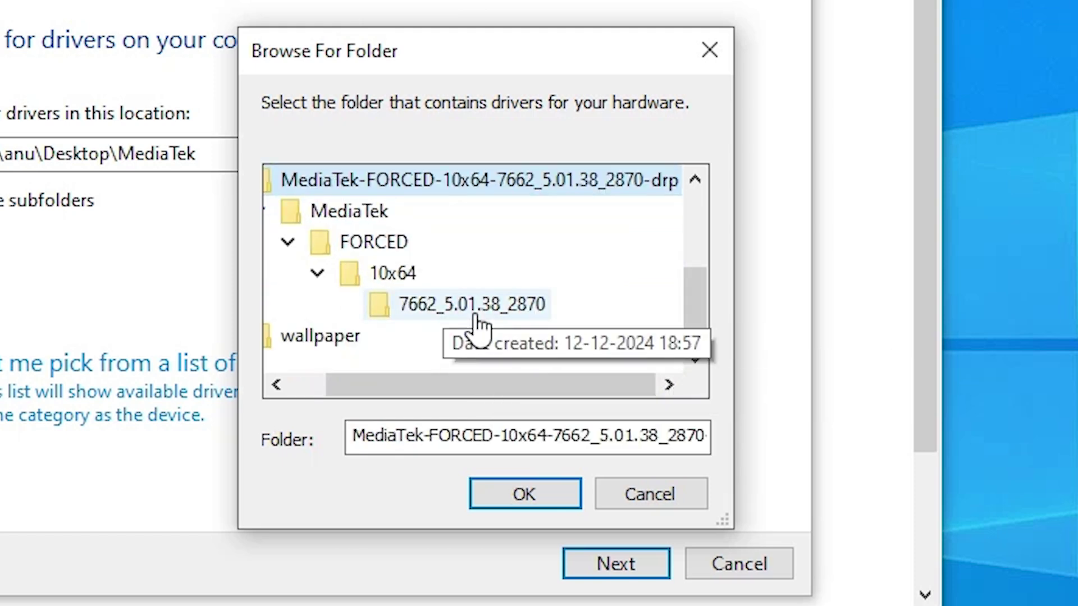
{"action": "left_click", "coordinate": [527, 502]}
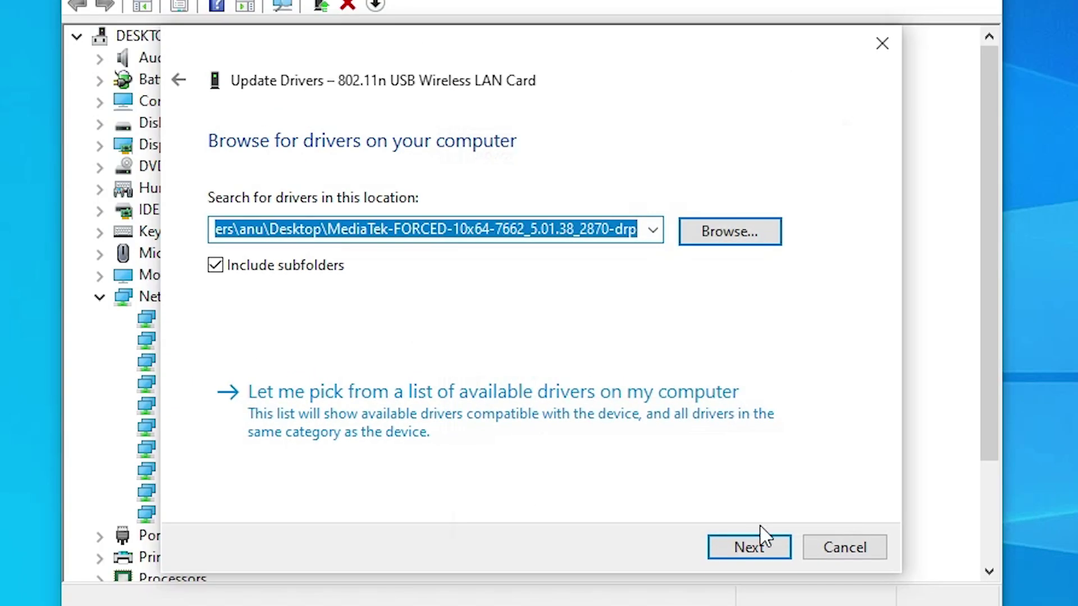
Step: Install the driver from the chosen folder, close the update wizard, and collapse the network adapters category
{"action": "left_click", "coordinate": [775, 544]}
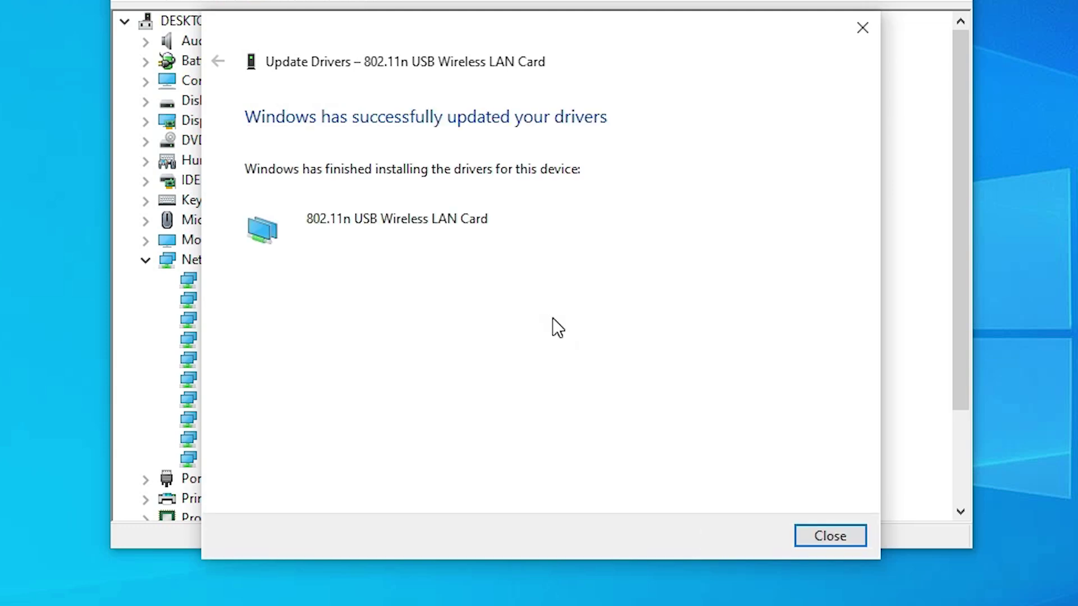
{"action": "left_click", "coordinate": [830, 536]}
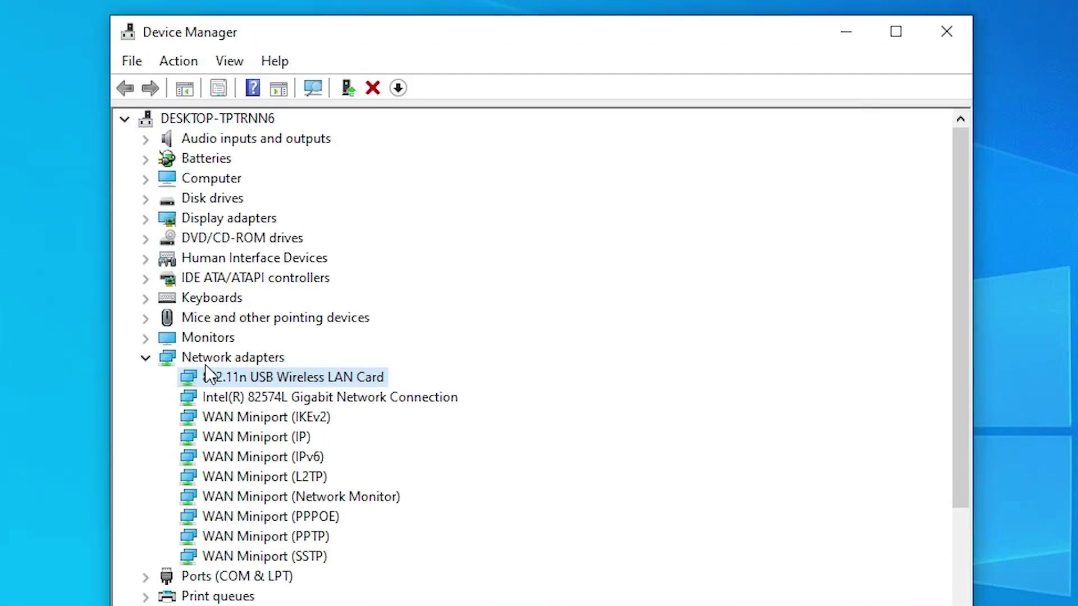
{"action": "left_click", "coordinate": [147, 358]}
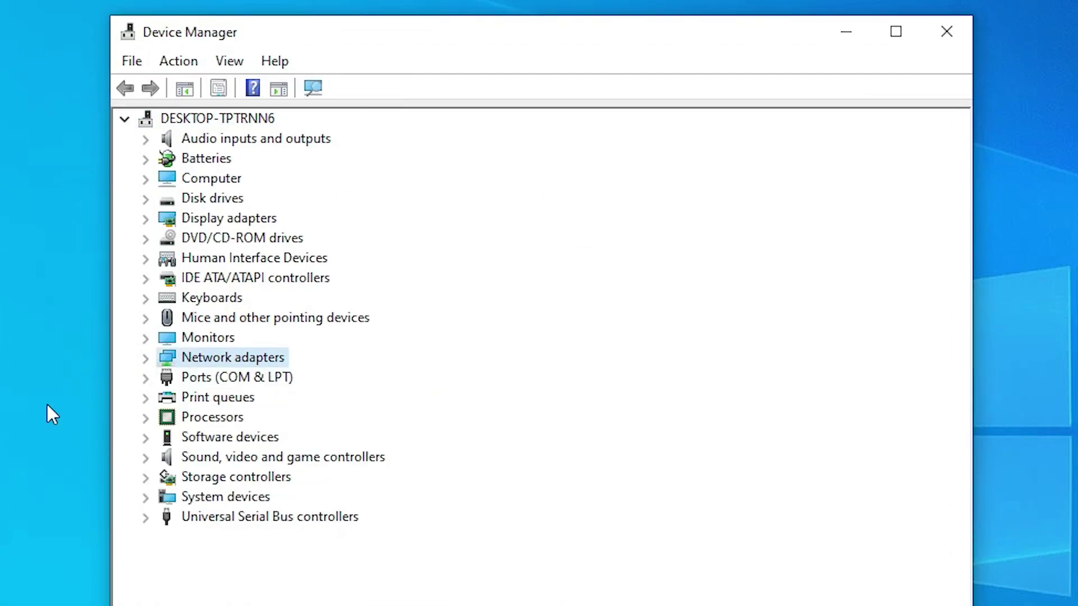
Step: Close Device Manager and open the adapter settings from the Network and Sharing Centre in Control Panel
{"action": "left_click", "coordinate": [967, 34]}
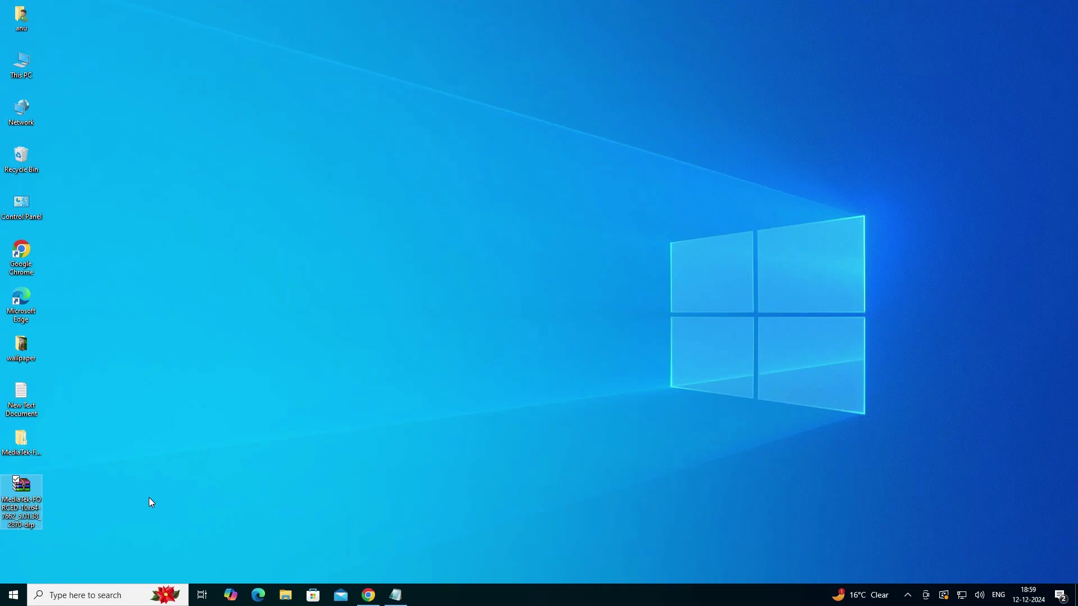
{"action": "left_click", "coordinate": [14, 595]}
{"action": "type", "text": "con"}
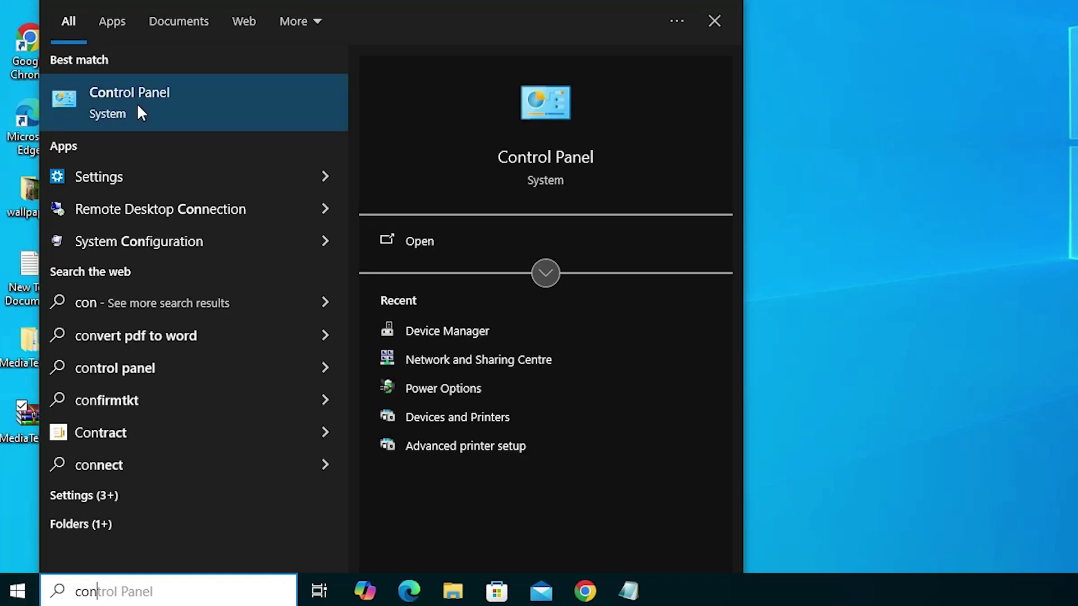
{"action": "left_click", "coordinate": [137, 107]}
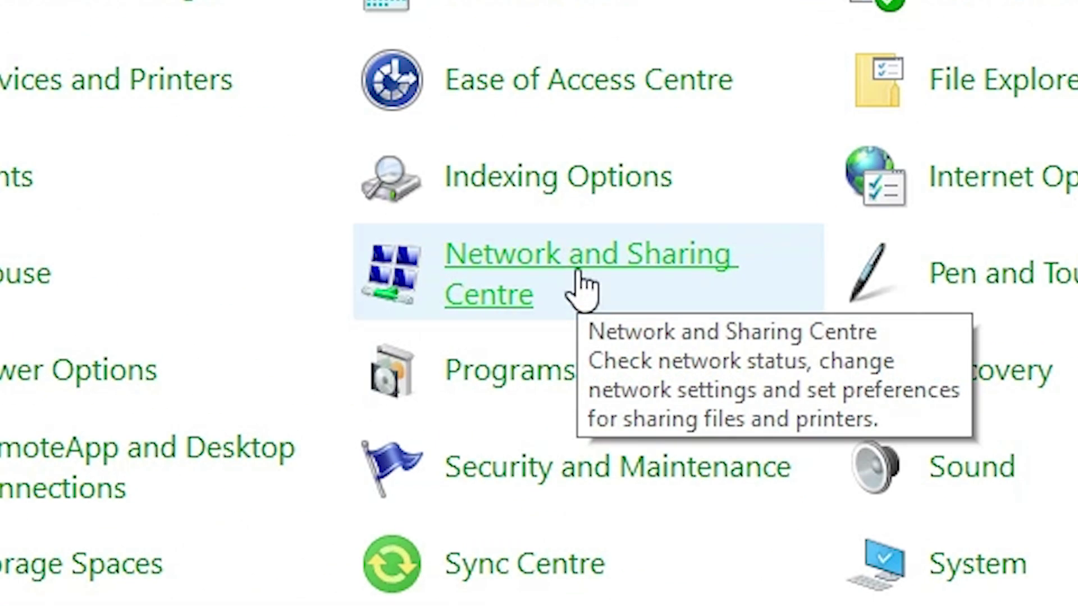
{"action": "left_click", "coordinate": [627, 280]}
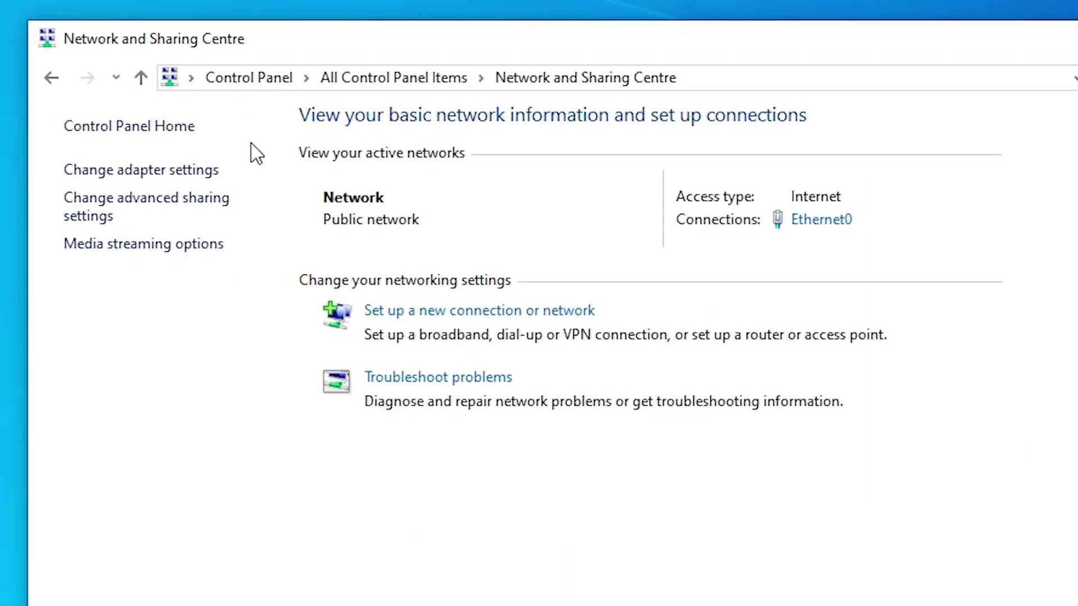
{"action": "left_click", "coordinate": [184, 171]}
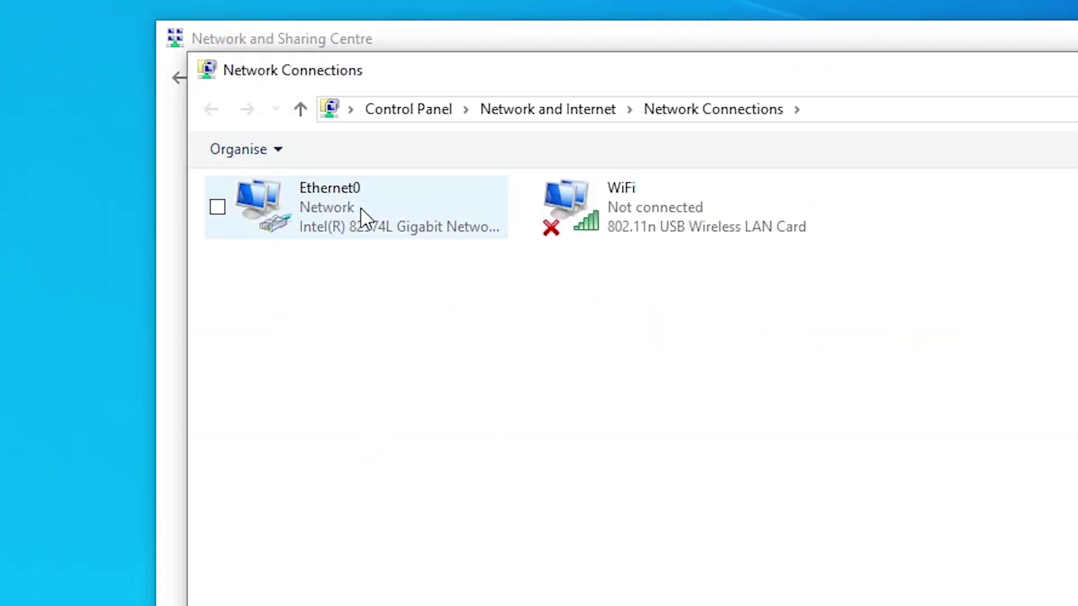
Step: Disable the Ethernet0 connection, close its window, and check the Wi-Fi connection status in the list of wireless networks
{"action": "right_click", "coordinate": [208, 203]}
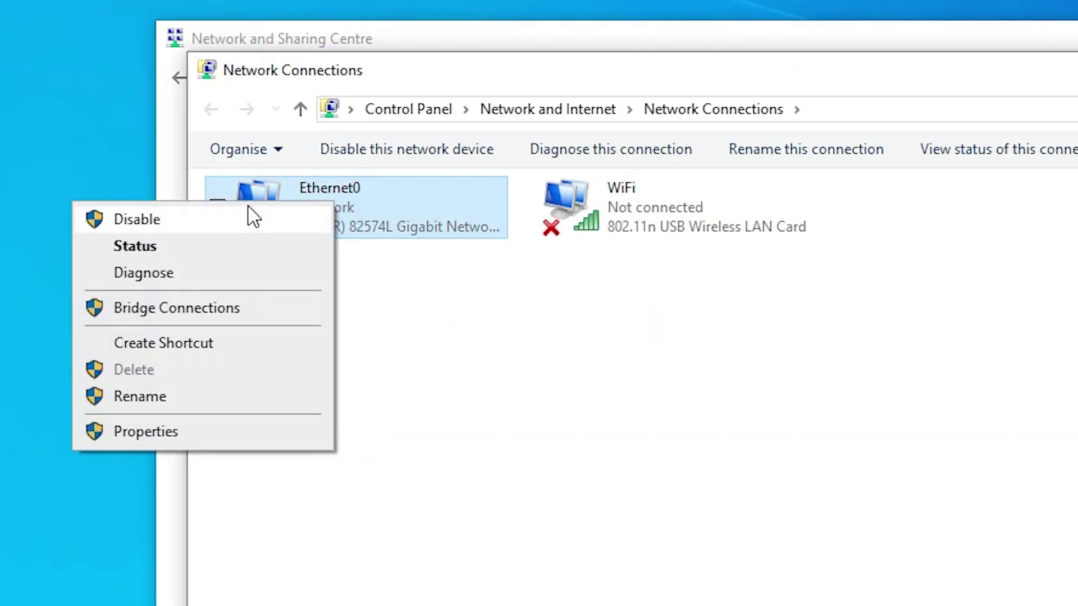
{"action": "left_click", "coordinate": [250, 215]}
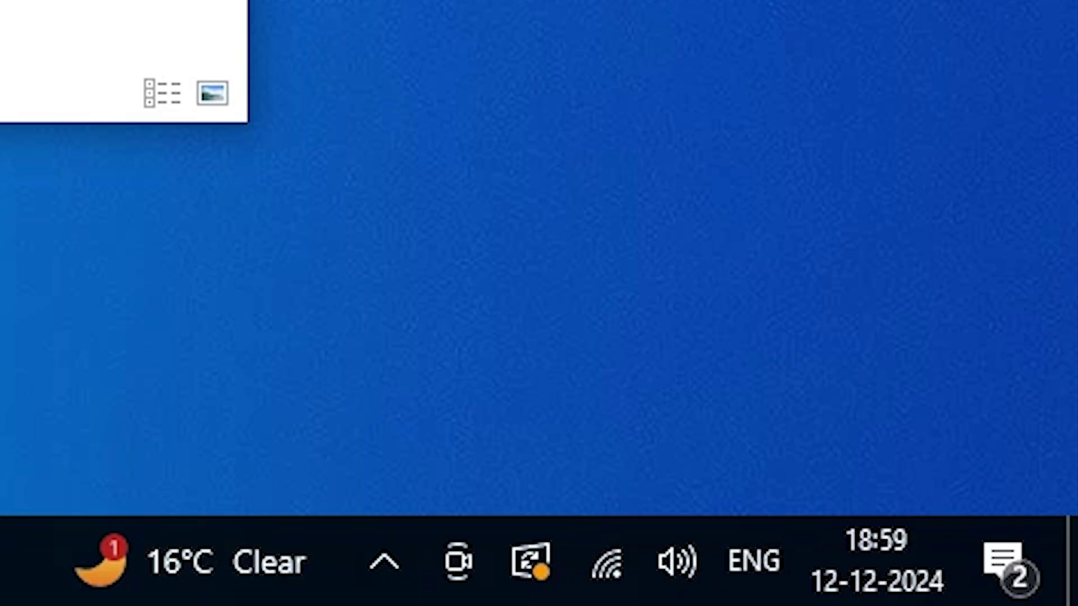
{"action": "key", "text": "alt+F4"}
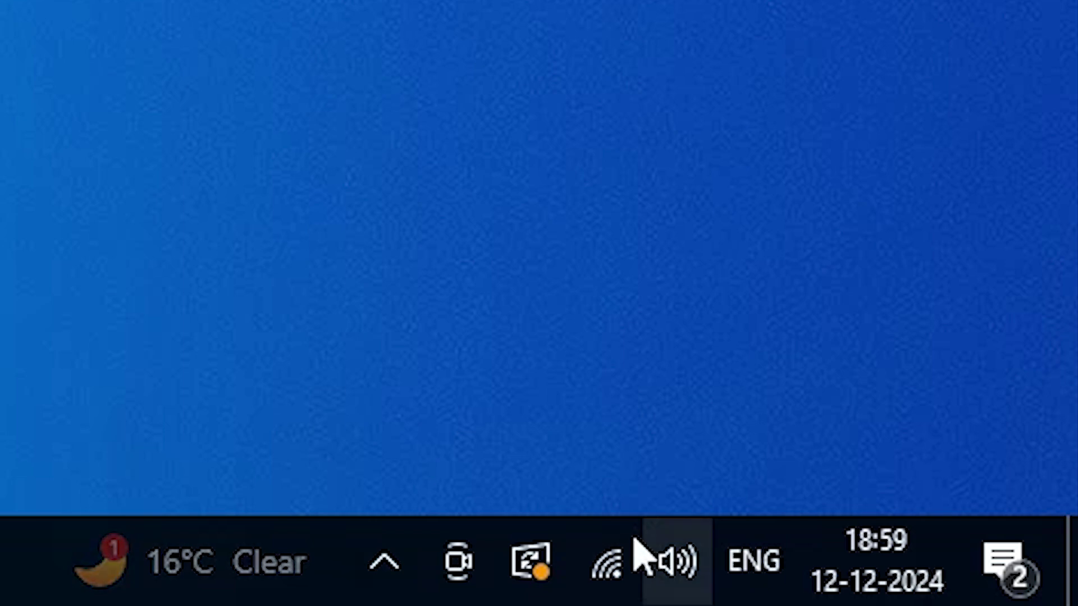
{"action": "left_click", "coordinate": [623, 556]}
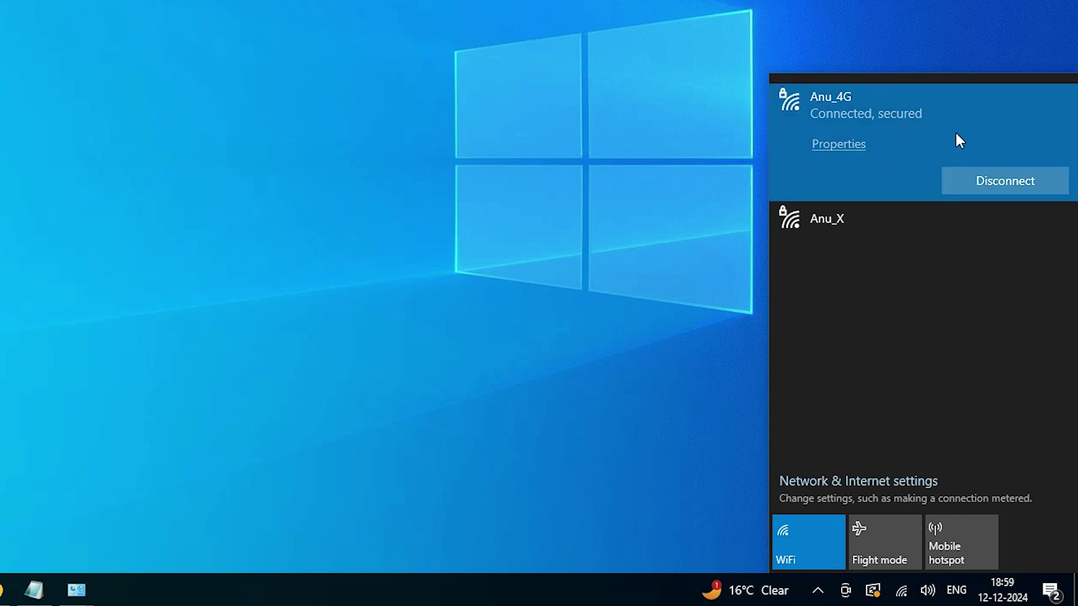
{"action": "left_click", "coordinate": [774, 314]}
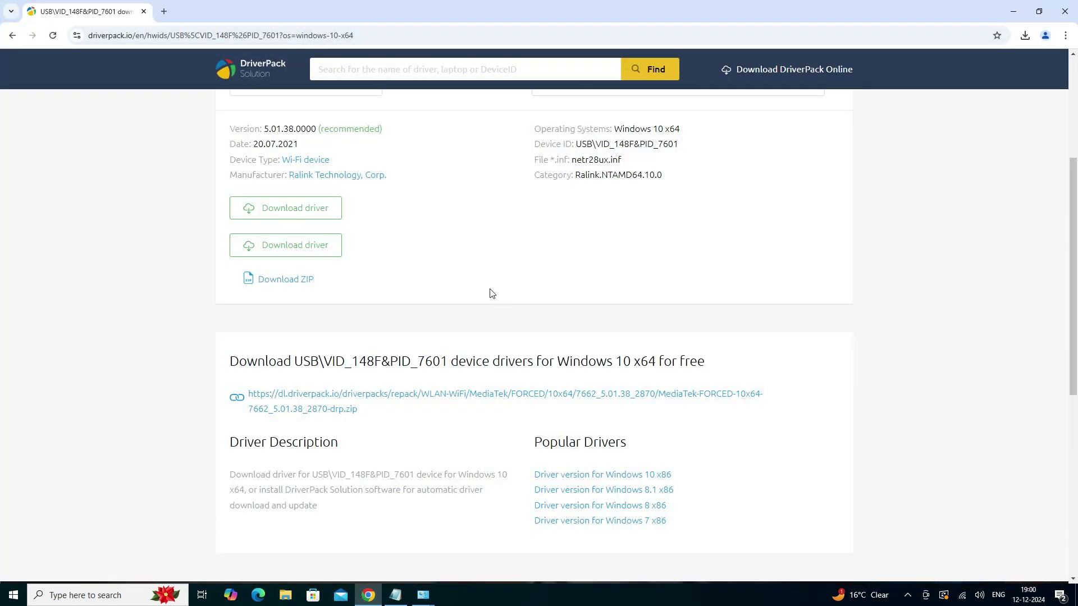
Step: Switch to Chrome and test internet access by searching for "google" in a new tab and looking through the results
{"action": "left_click", "coordinate": [368, 595]}
{"action": "left_click", "coordinate": [164, 11]}
{"action": "key", "text": "Down"}
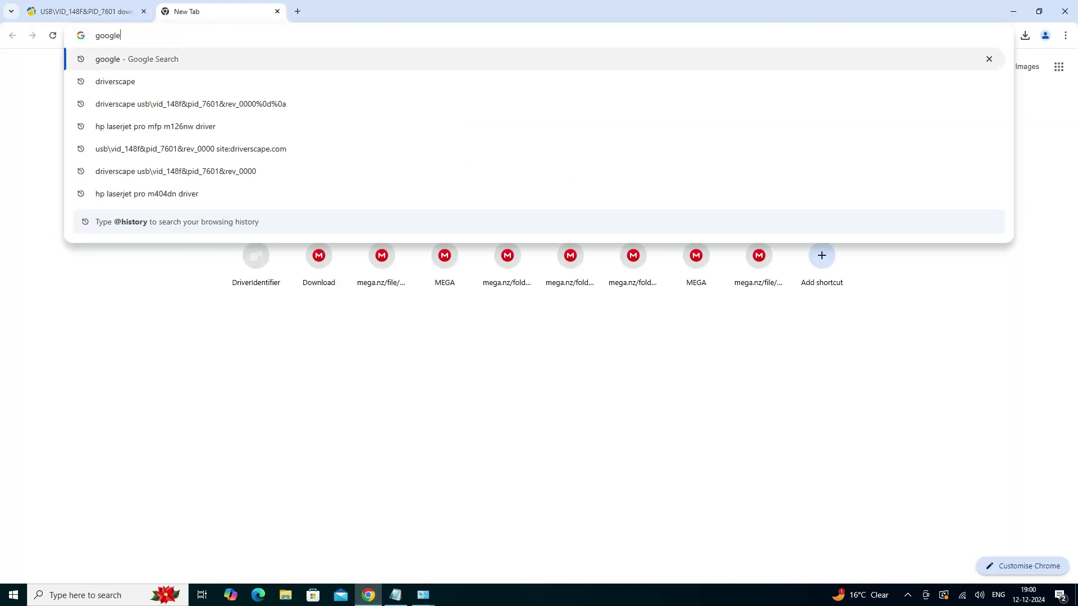
{"action": "key", "text": "Return"}
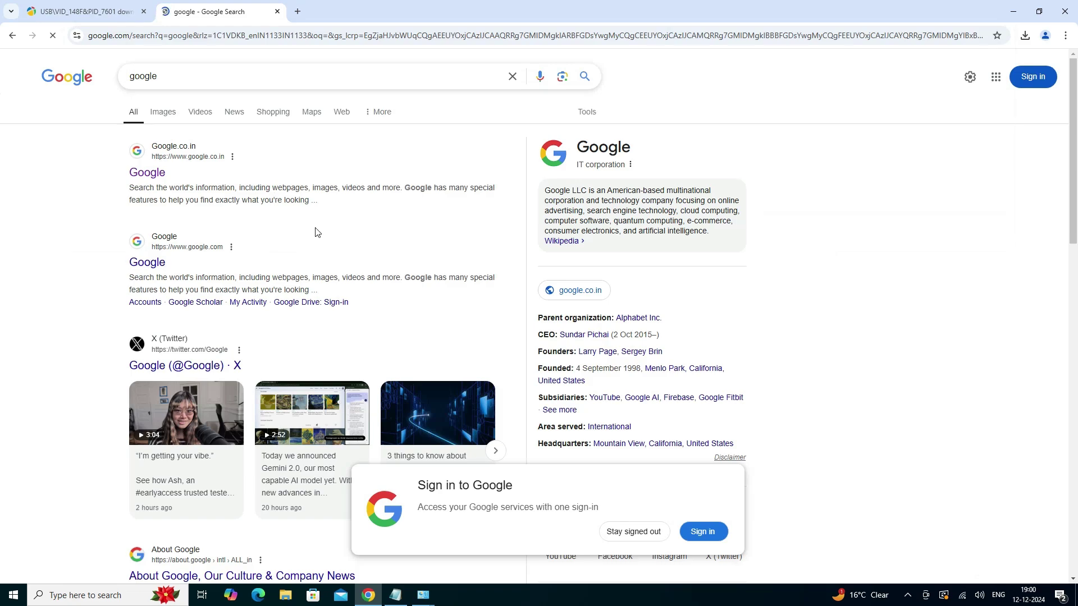
{"action": "scroll", "coordinate": [732, 95], "scroll_direction": "down", "scroll_amount": 10}
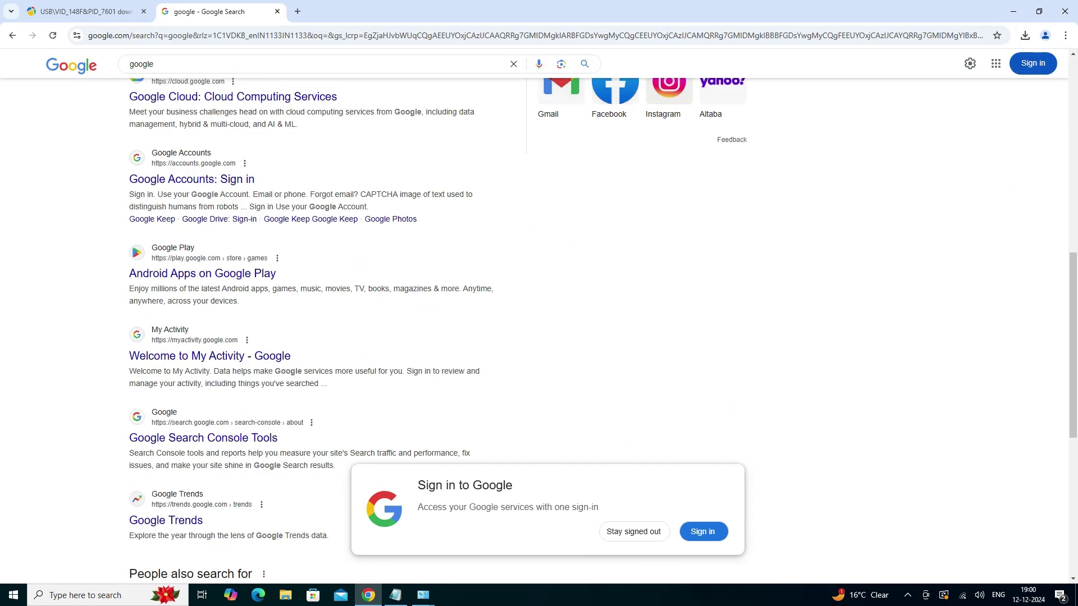
{"action": "scroll", "coordinate": [733, 95], "scroll_direction": "up", "scroll_amount": 5}
{"action": "scroll", "coordinate": [194, 395], "scroll_direction": "up", "scroll_amount": 5}
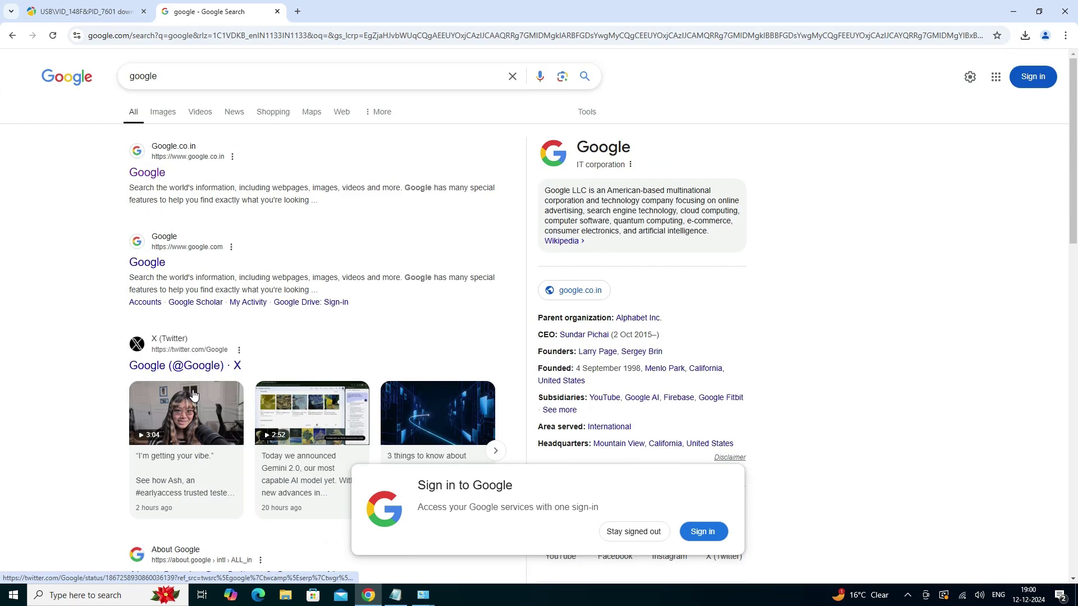